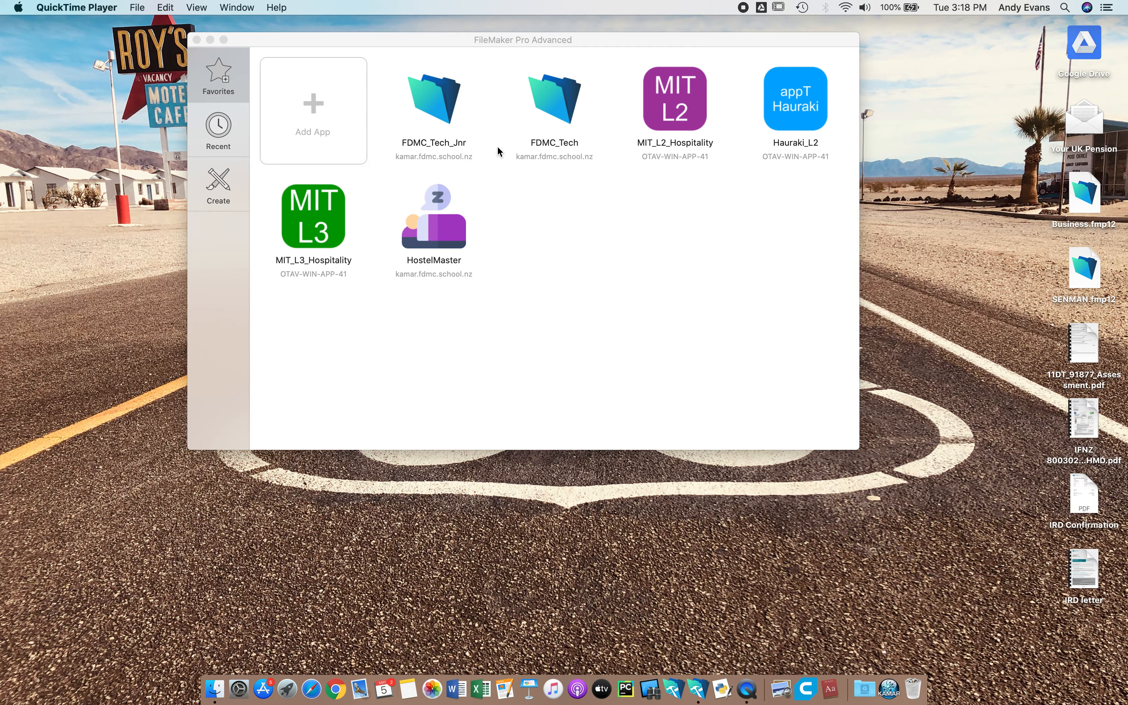
Create a new blank database and save it as SN on the Desktop.
click(214, 185)
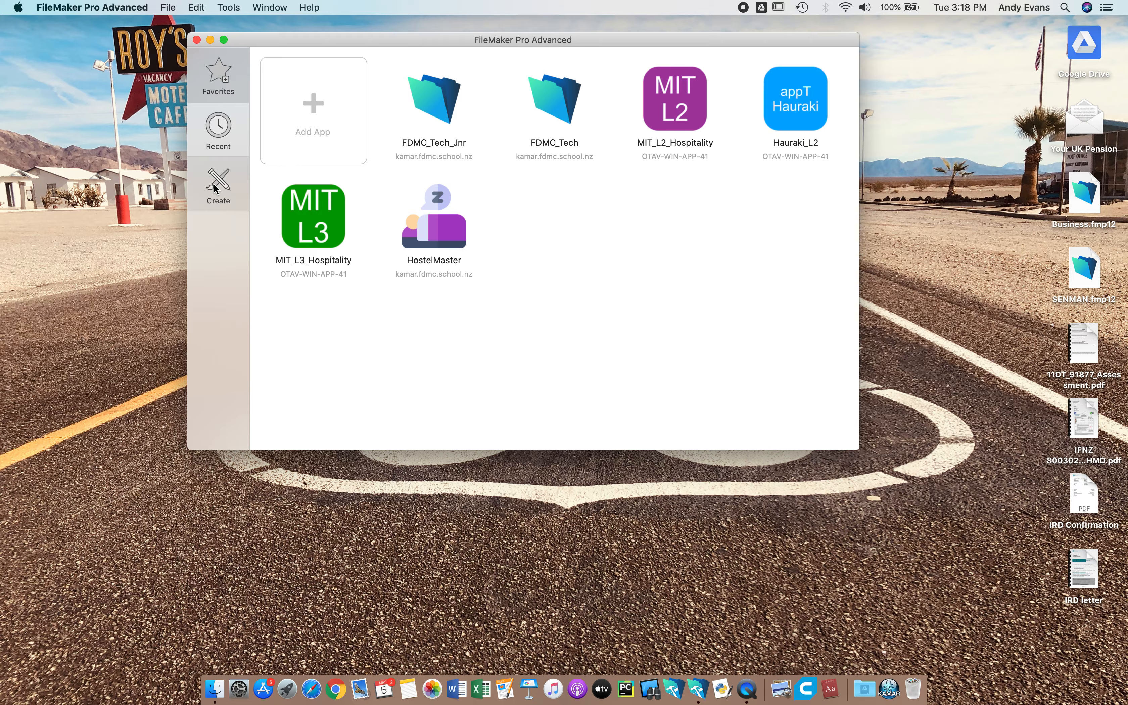
click(215, 185)
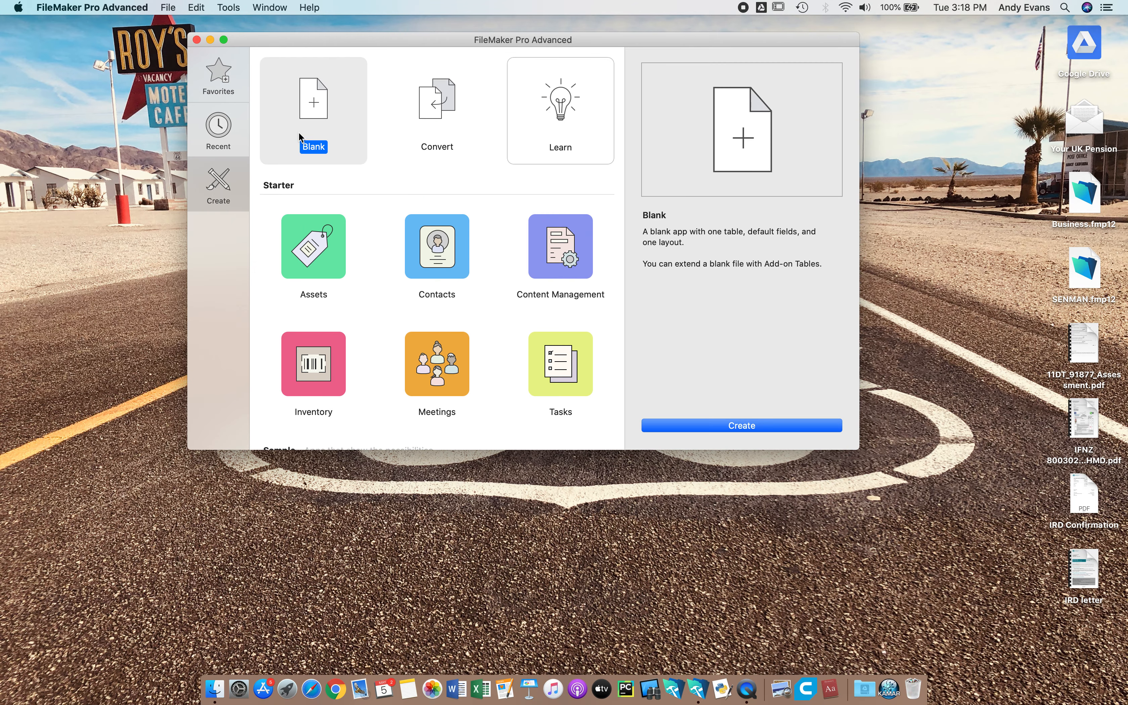
click(744, 422)
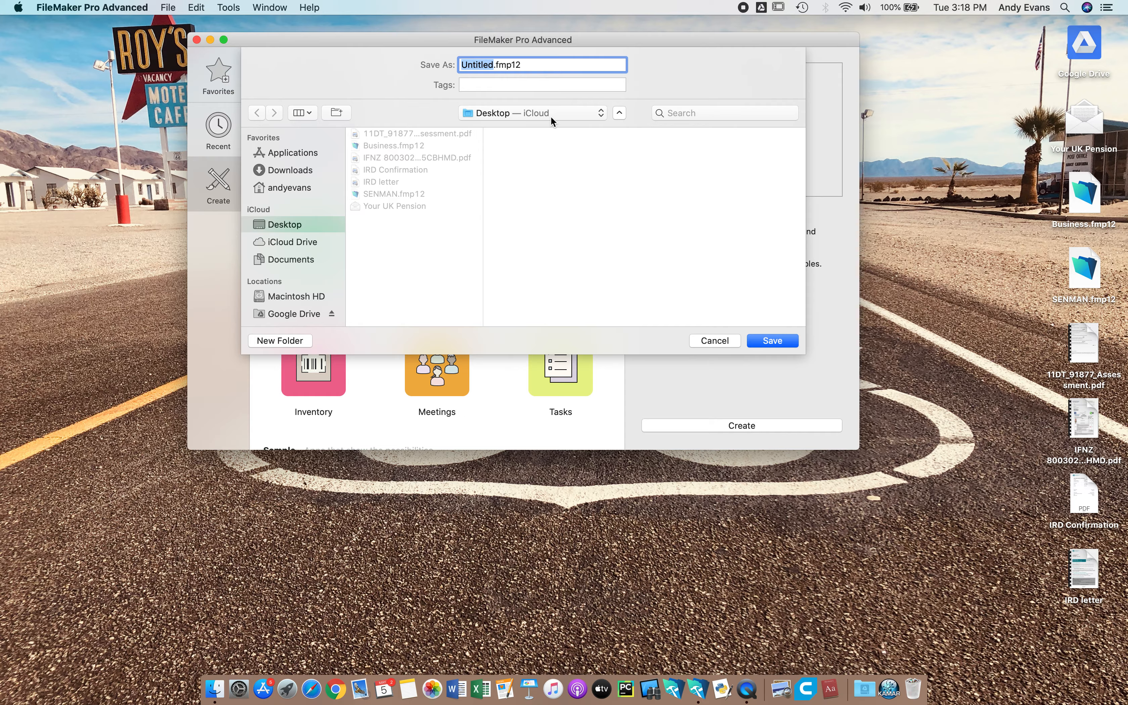
text(SN)
click(784, 344)
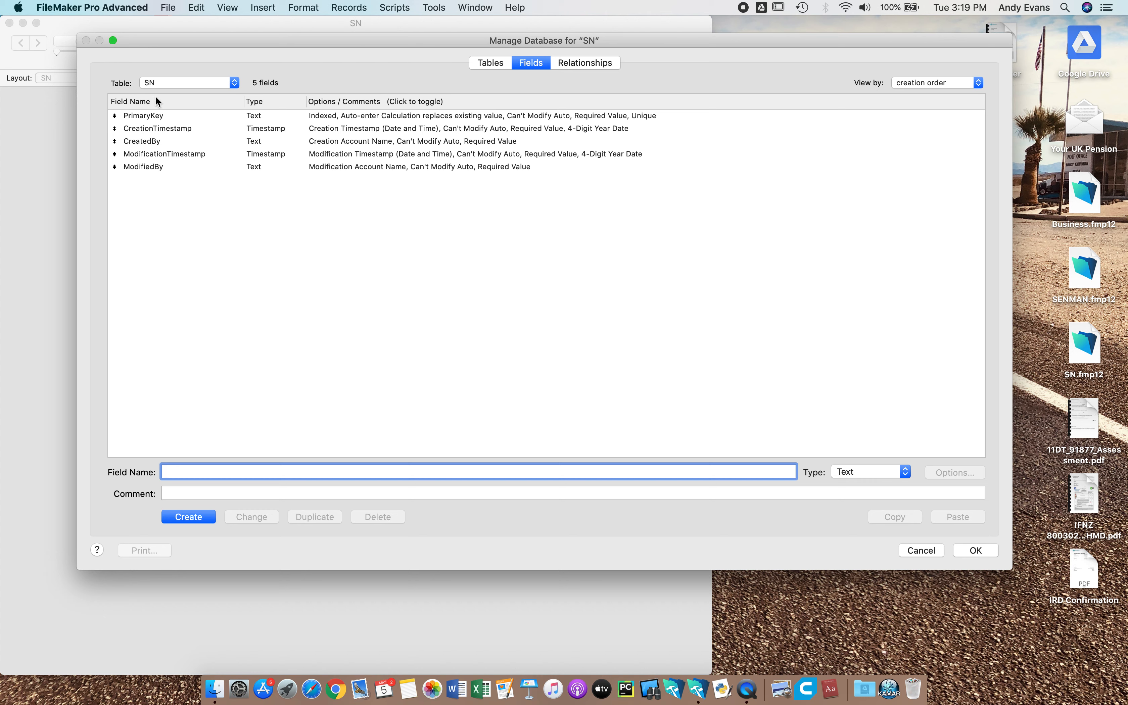
Select all five default fields in the field list and delete them.
click(199, 215)
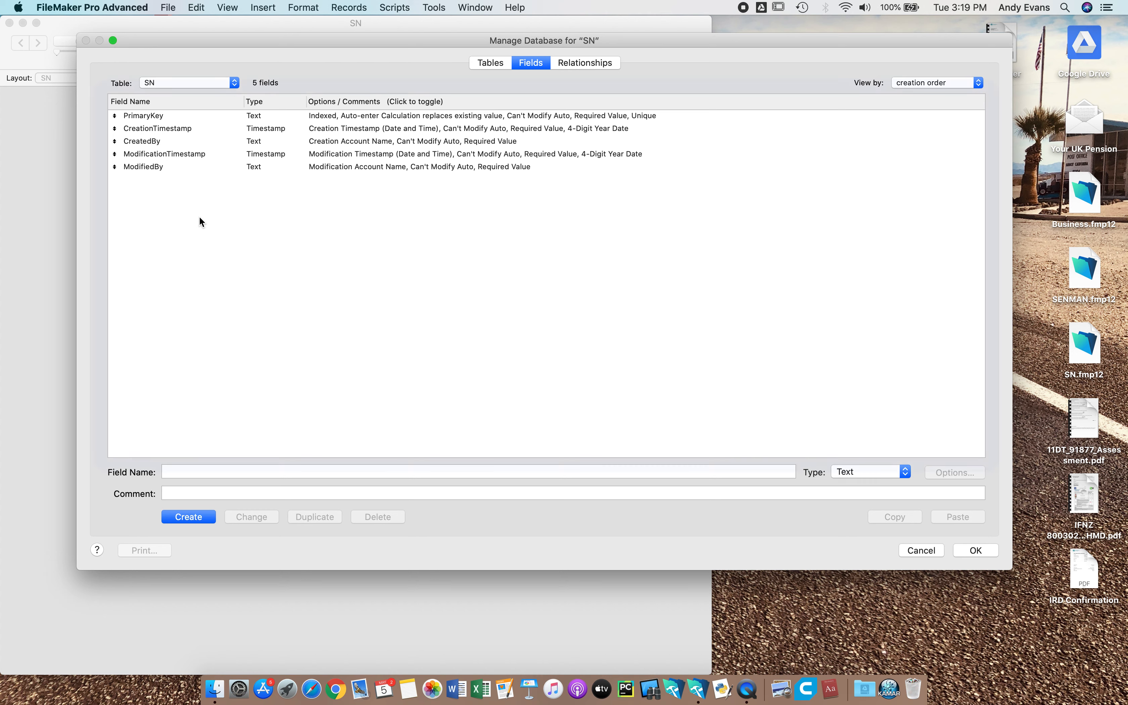
drag(209, 200, 213, 122)
click(377, 517)
click(606, 224)
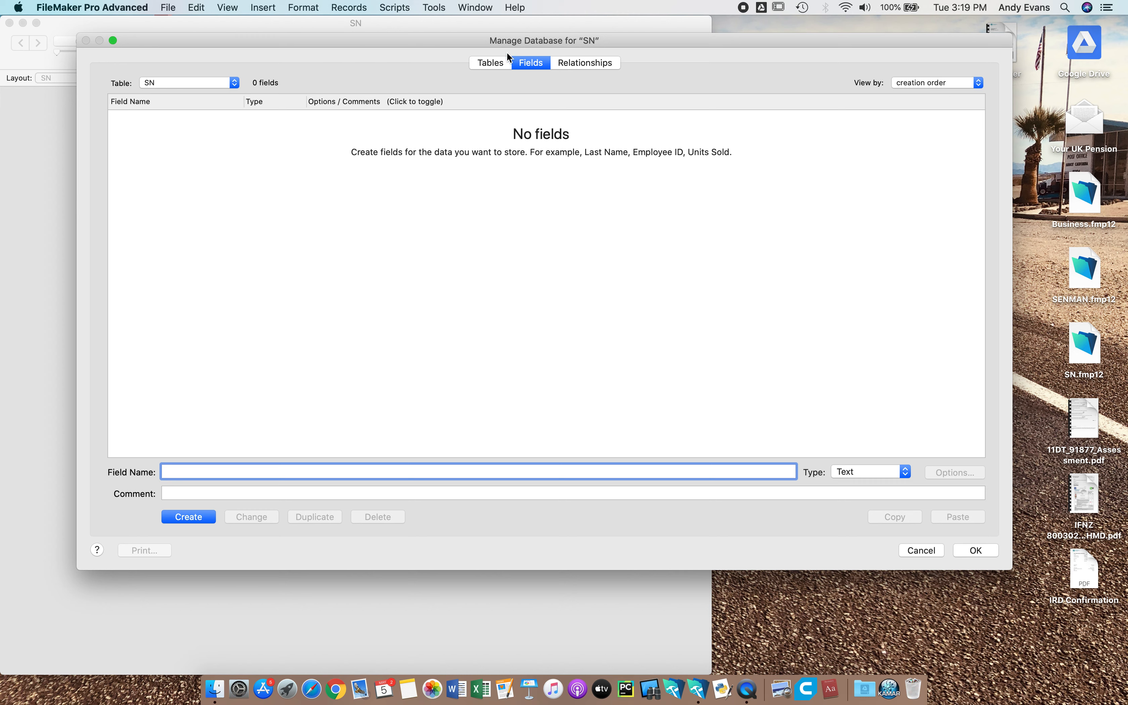
On the Tables tab, rename the SN table to Student.
click(481, 62)
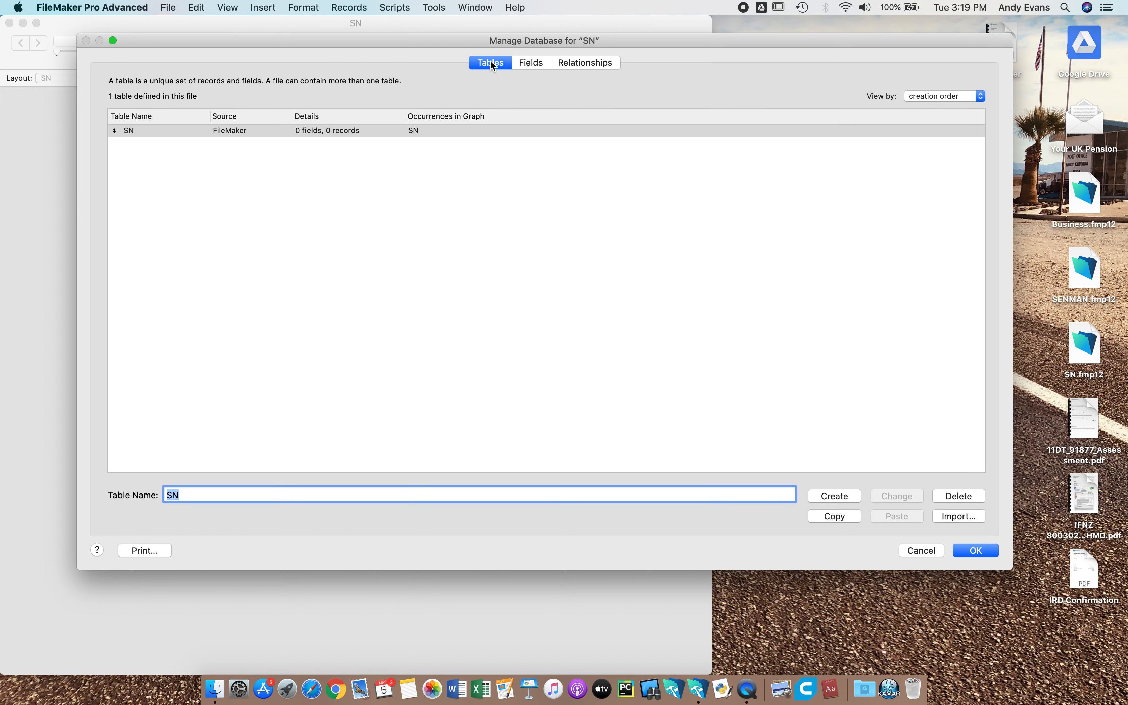
click(135, 132)
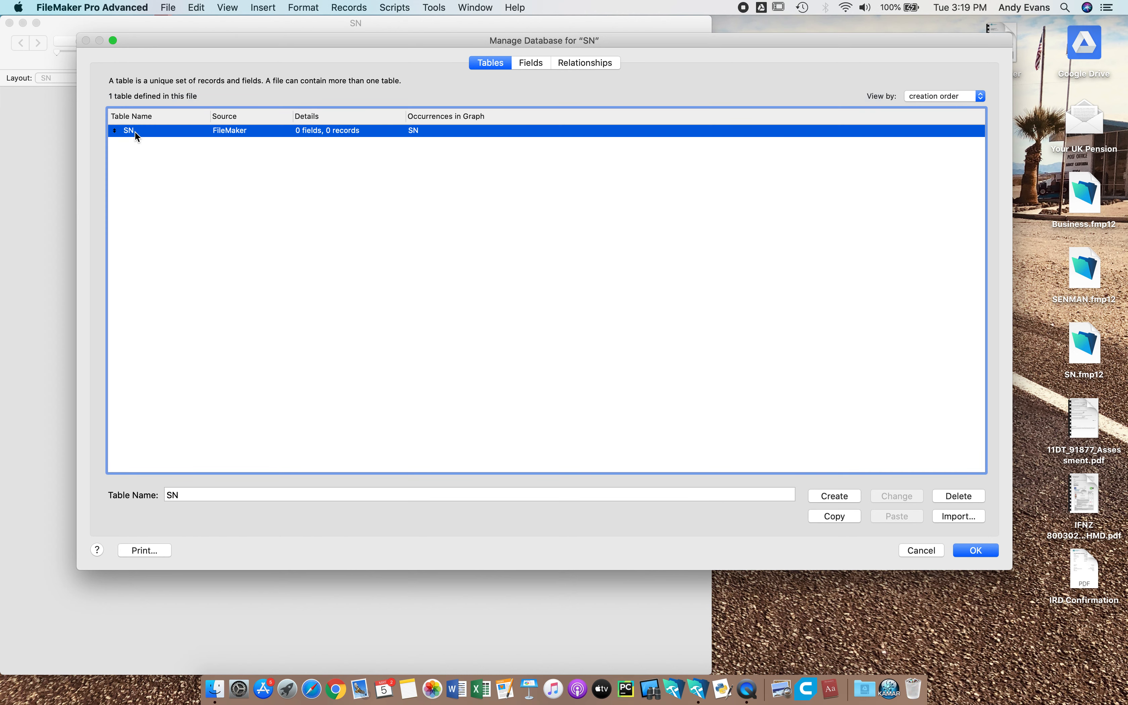
click(187, 494)
key(BackSpace)
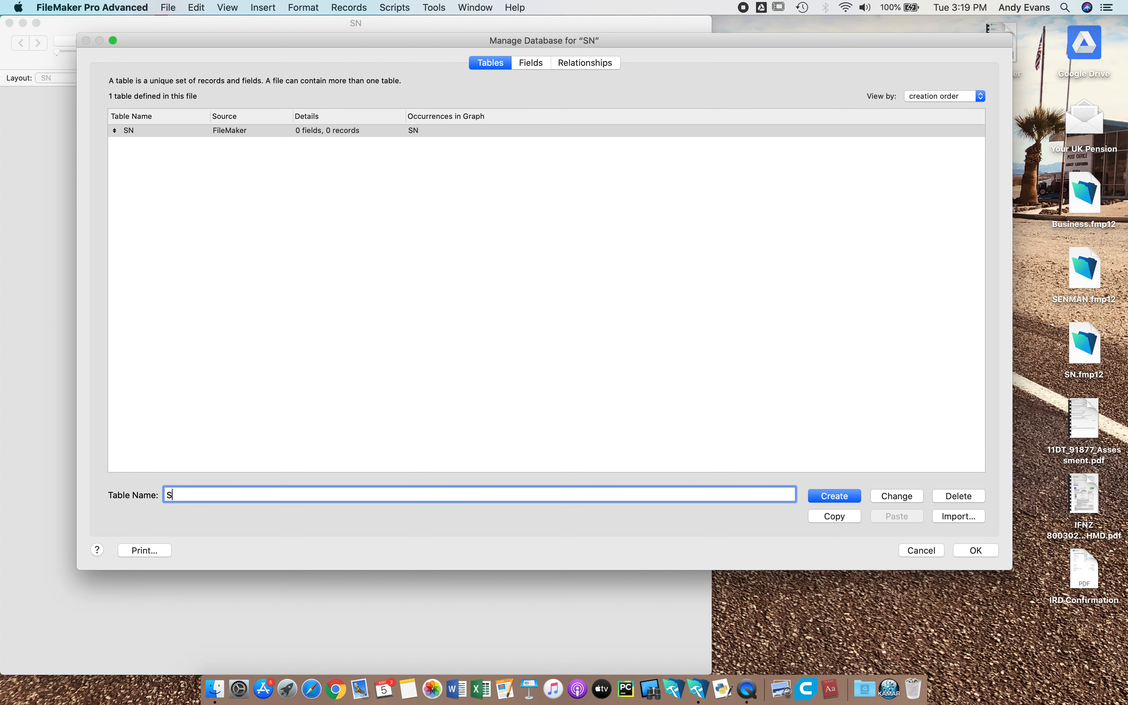
text(tudent)
click(898, 496)
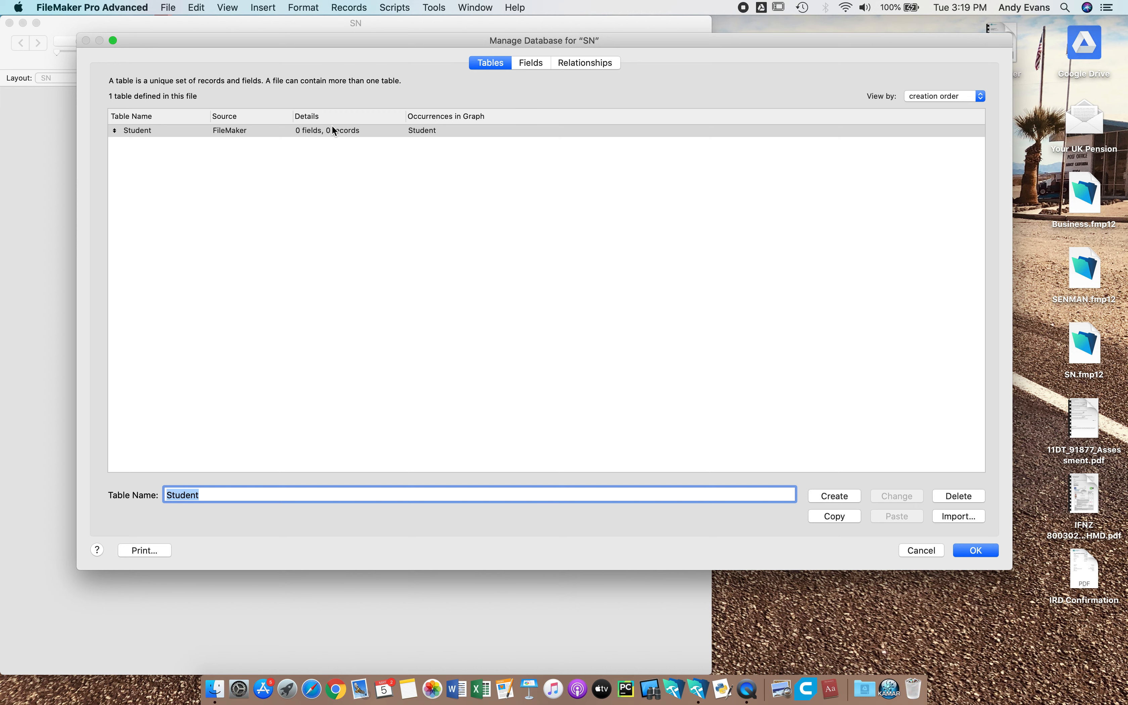
Open the Student table's field list and create Student_PK as a Number field.
click(544, 63)
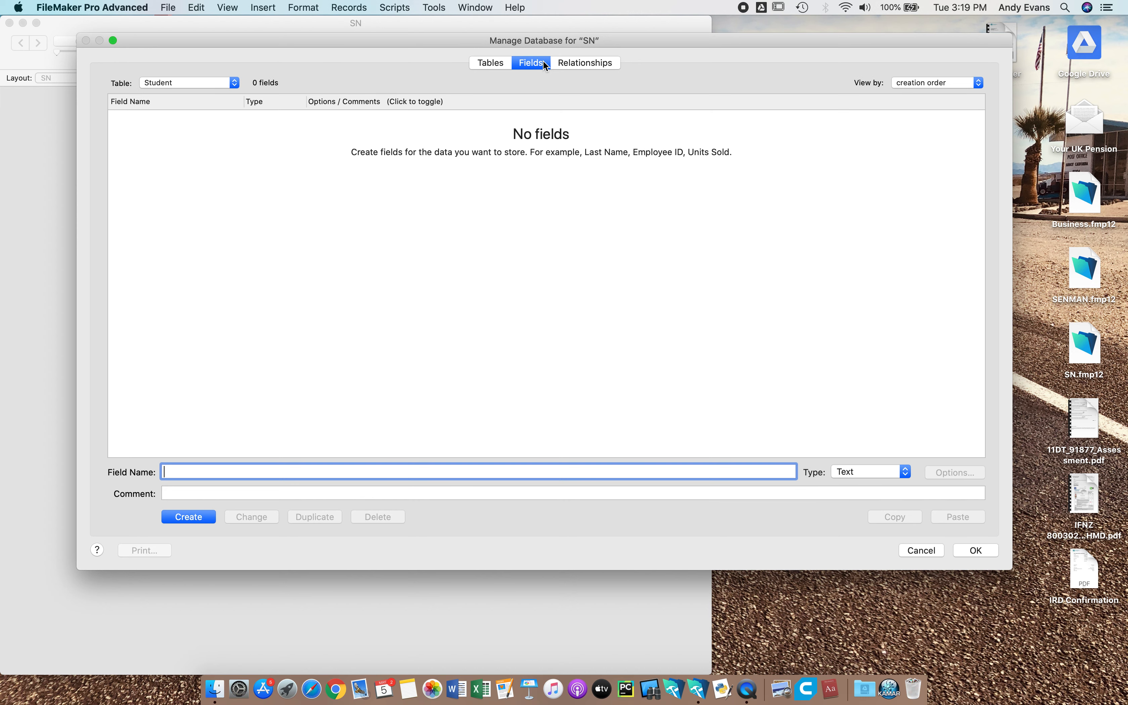
click(491, 63)
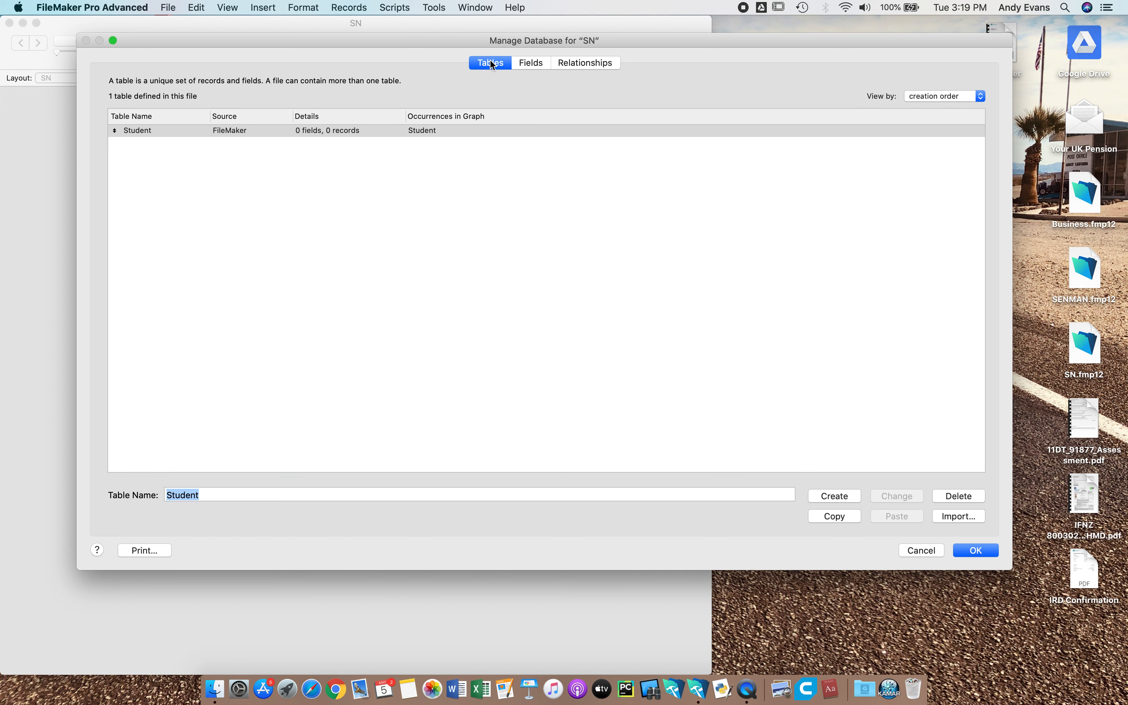
click(174, 131)
double_click(173, 131)
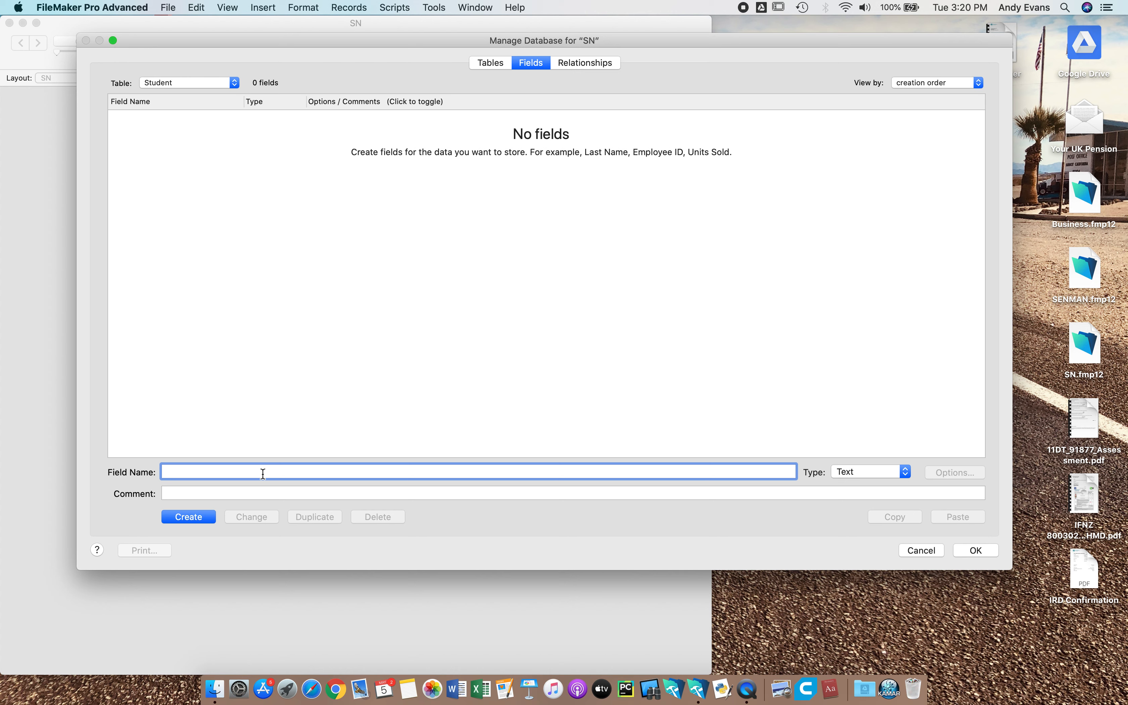
text(Student_PK)
click(883, 471)
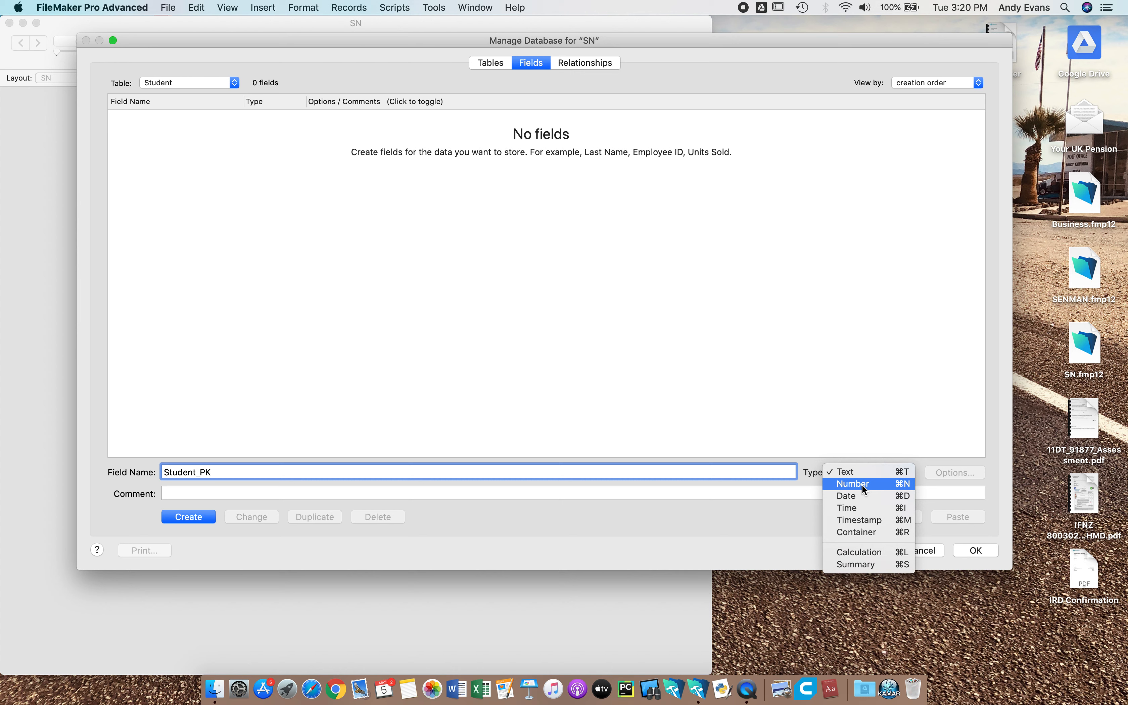
click(862, 483)
click(205, 515)
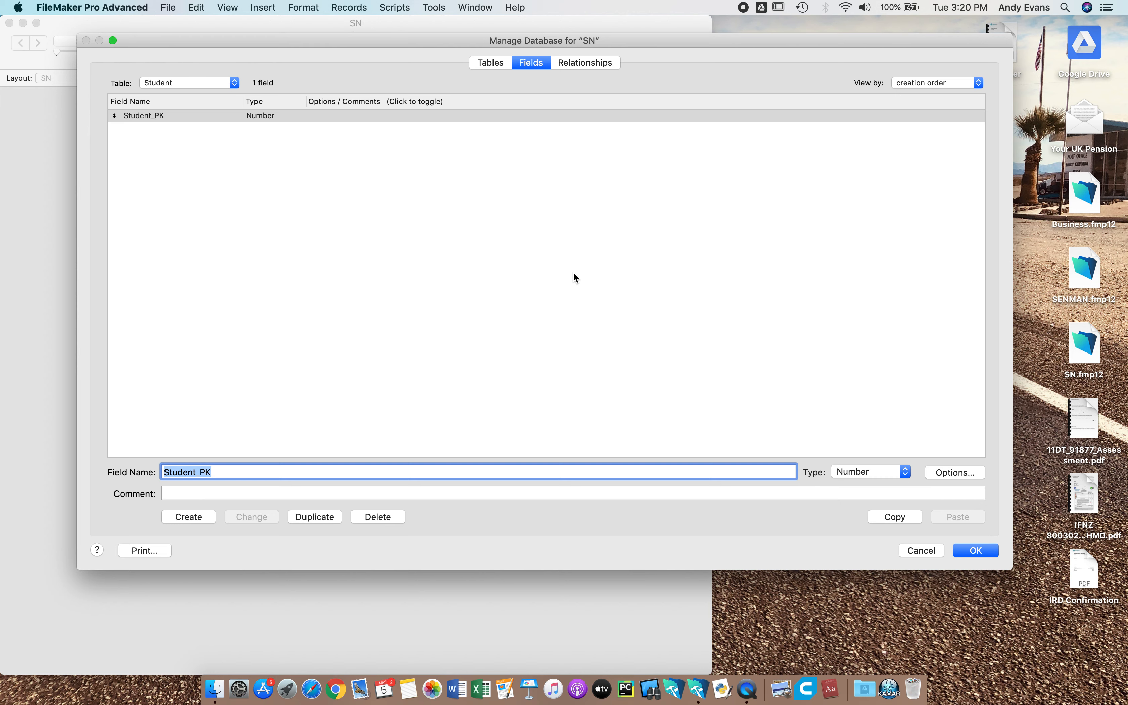
Give Student_PK an auto-entered serial number with modification of the value prohibited.
click(955, 473)
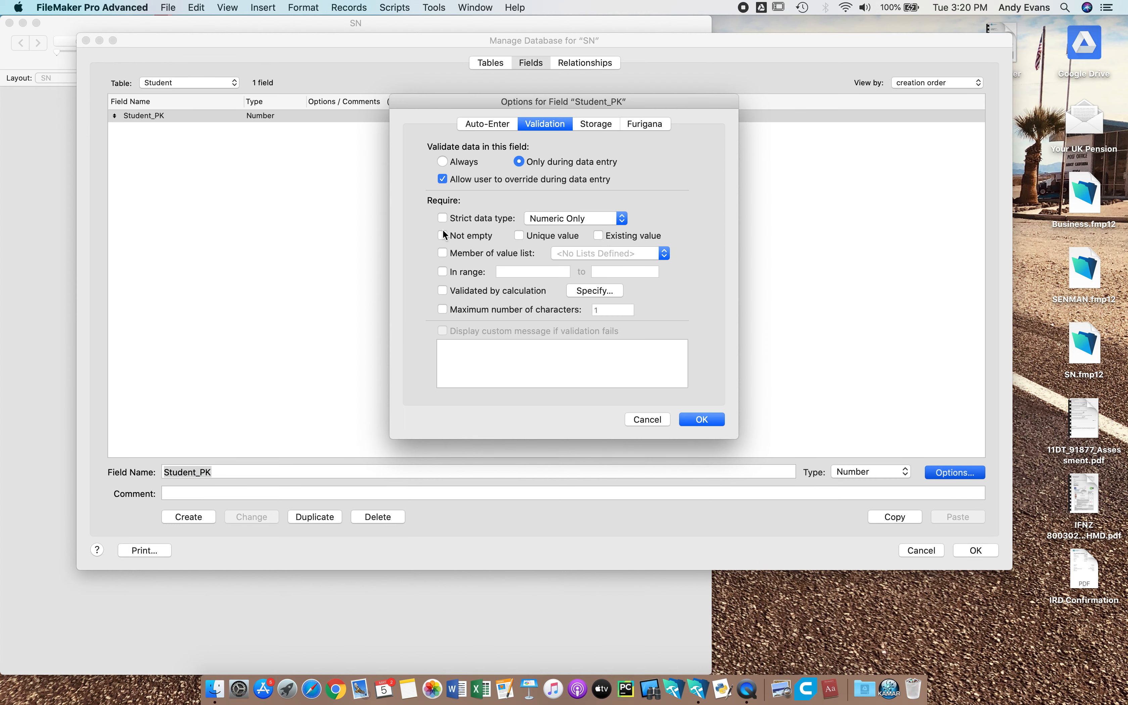
click(488, 124)
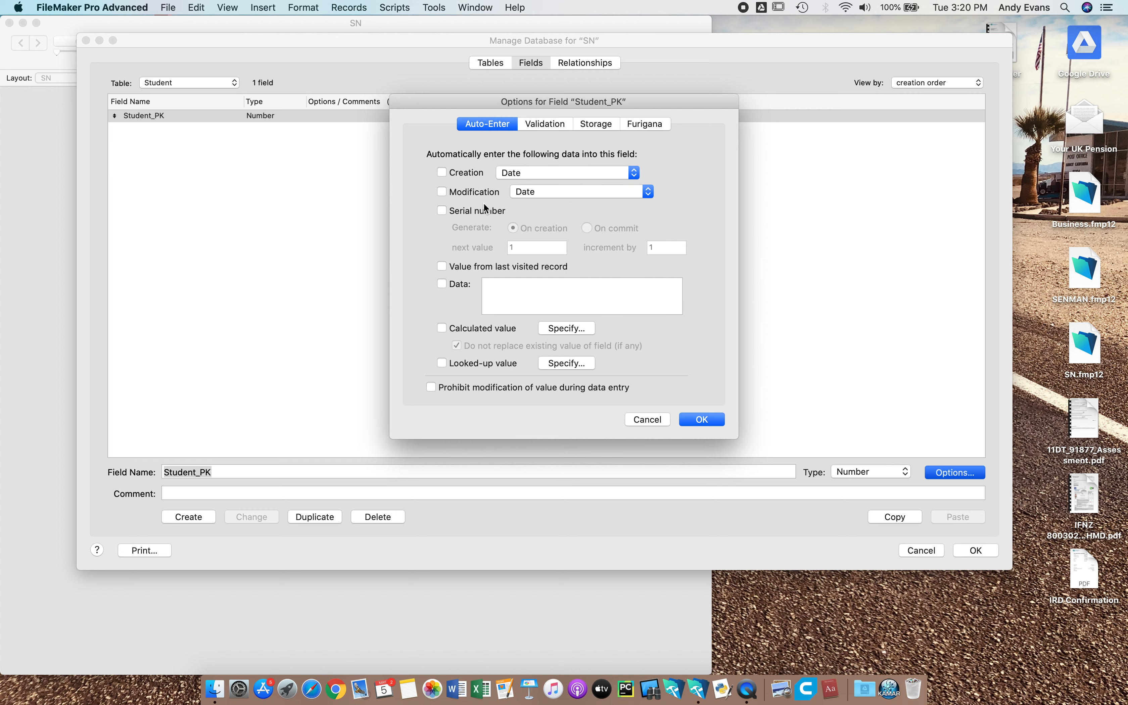
click(441, 210)
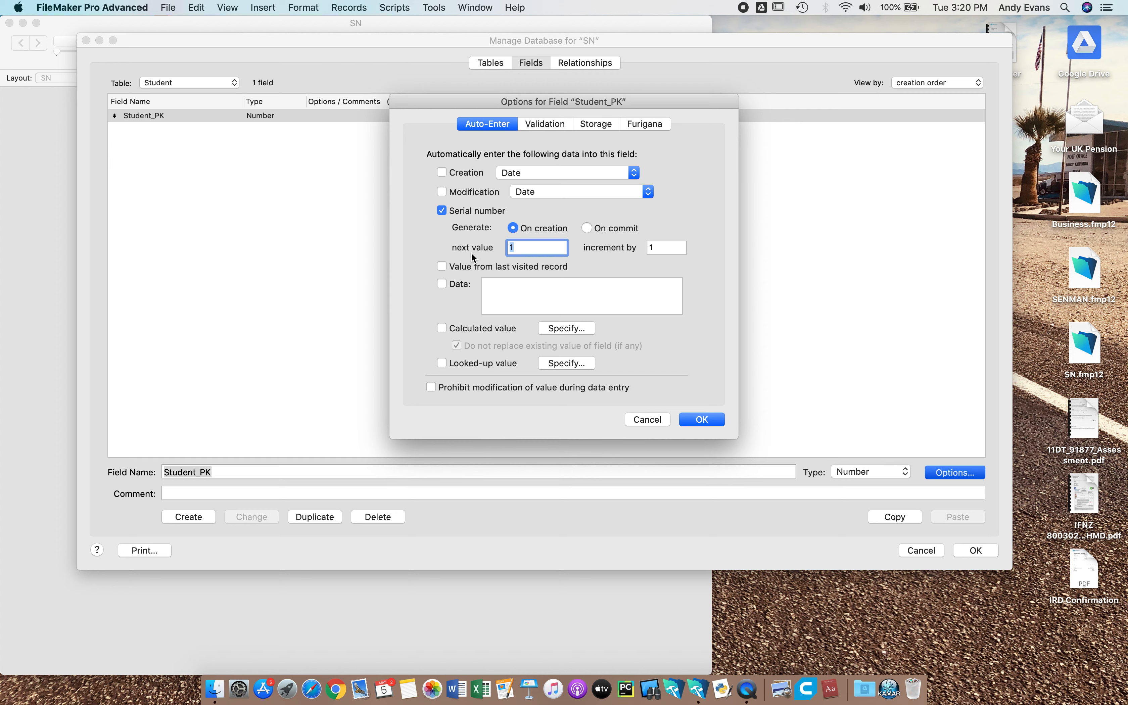
click(431, 387)
click(702, 419)
click(219, 472)
key(BackSpace)
key(BackSpace)
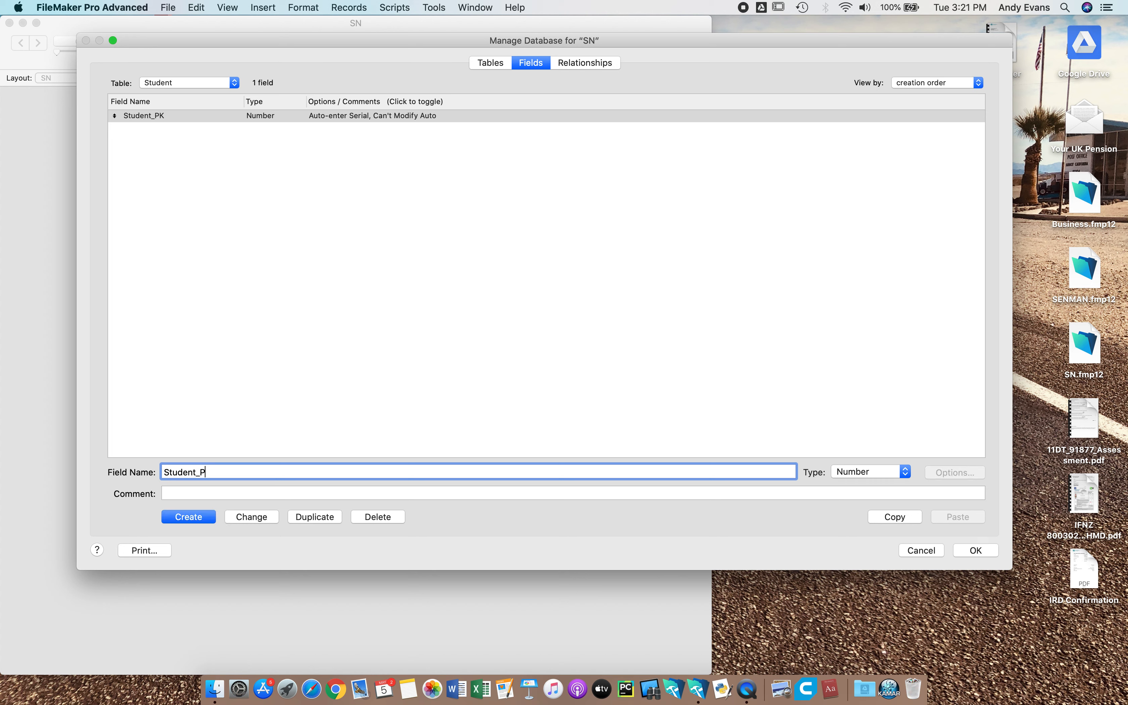
Add Student_First and Student_Last as Text fields.
text(First)
click(862, 471)
click(861, 450)
key(Return)
key(BackSpace)
key(BackSpace)
key(BackSpace)
key(BackSpace)
key(BackSpace)
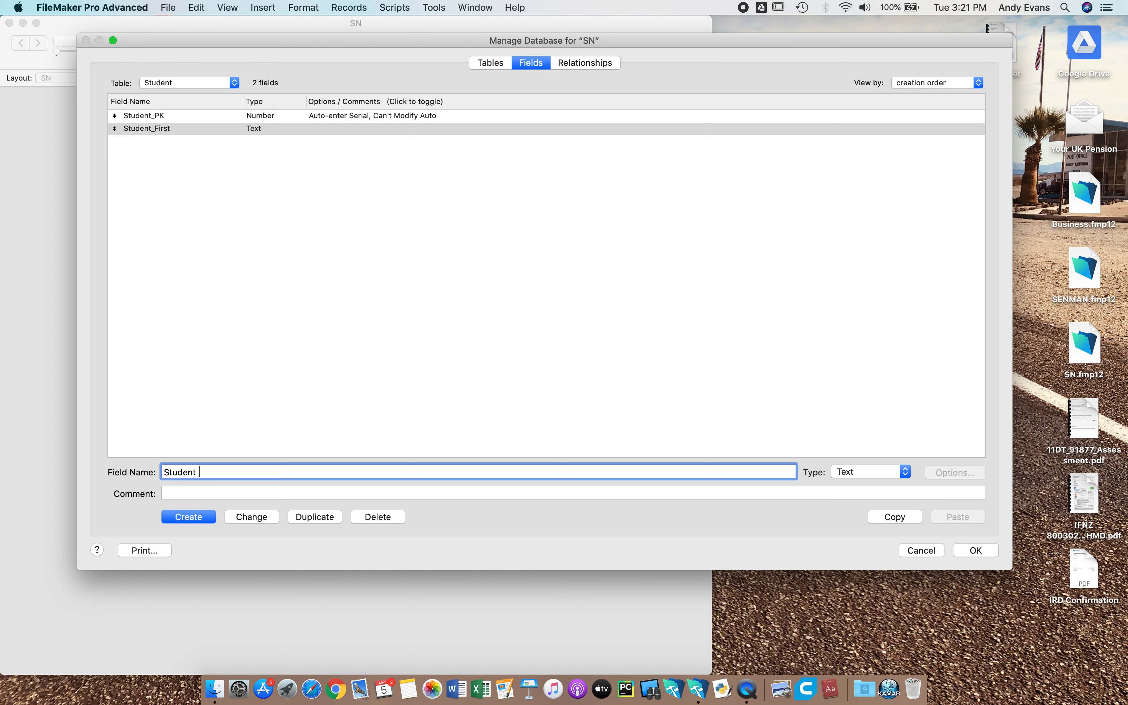
text(Last)
click(198, 516)
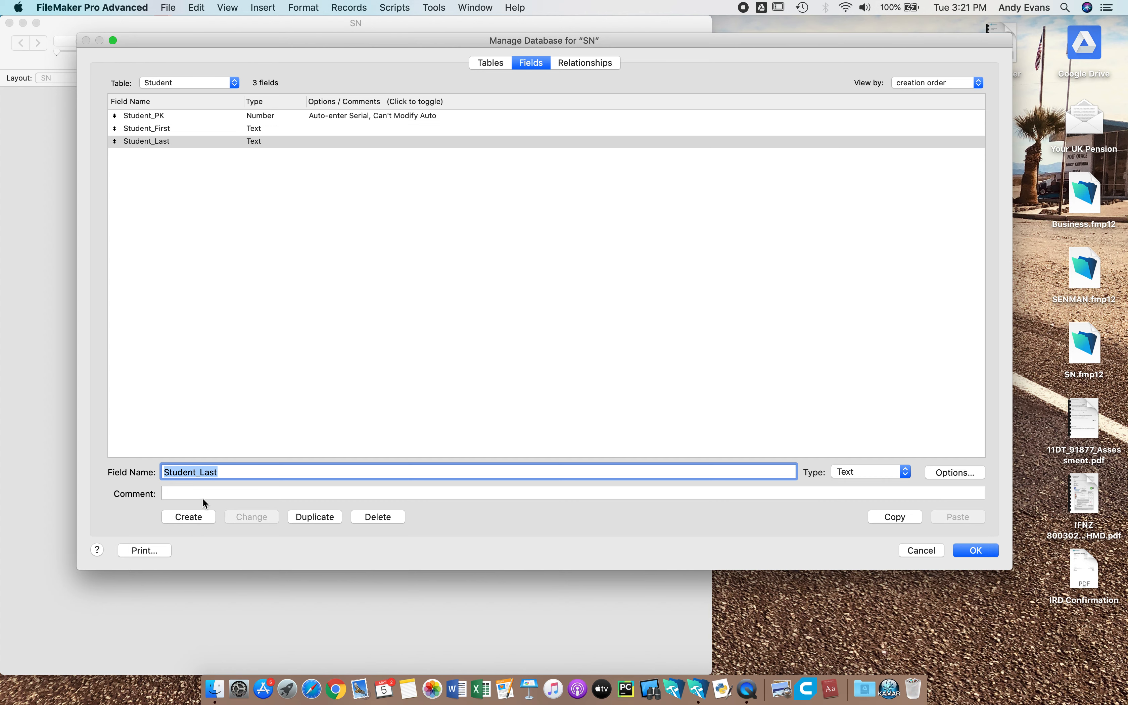
Add Student_Year as a Number field.
click(228, 472)
key(BackSpace)
key(BackSpace)
key(BackSpace)
key(BackSpace)
text(Year)
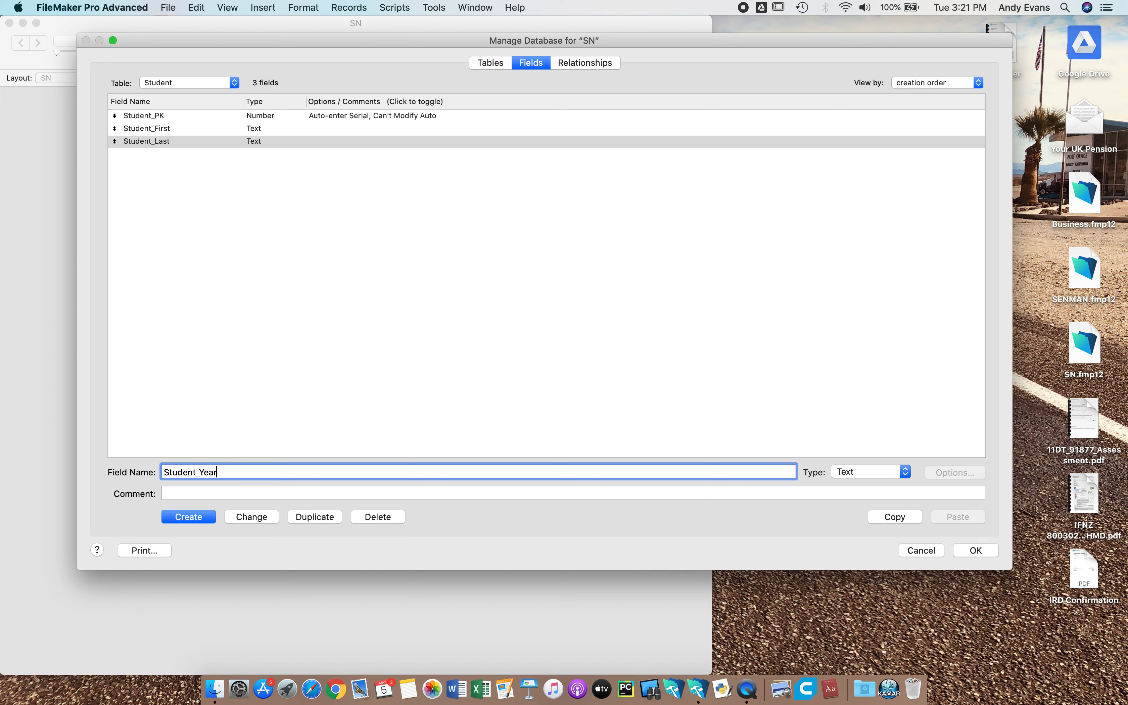
click(883, 473)
click(876, 484)
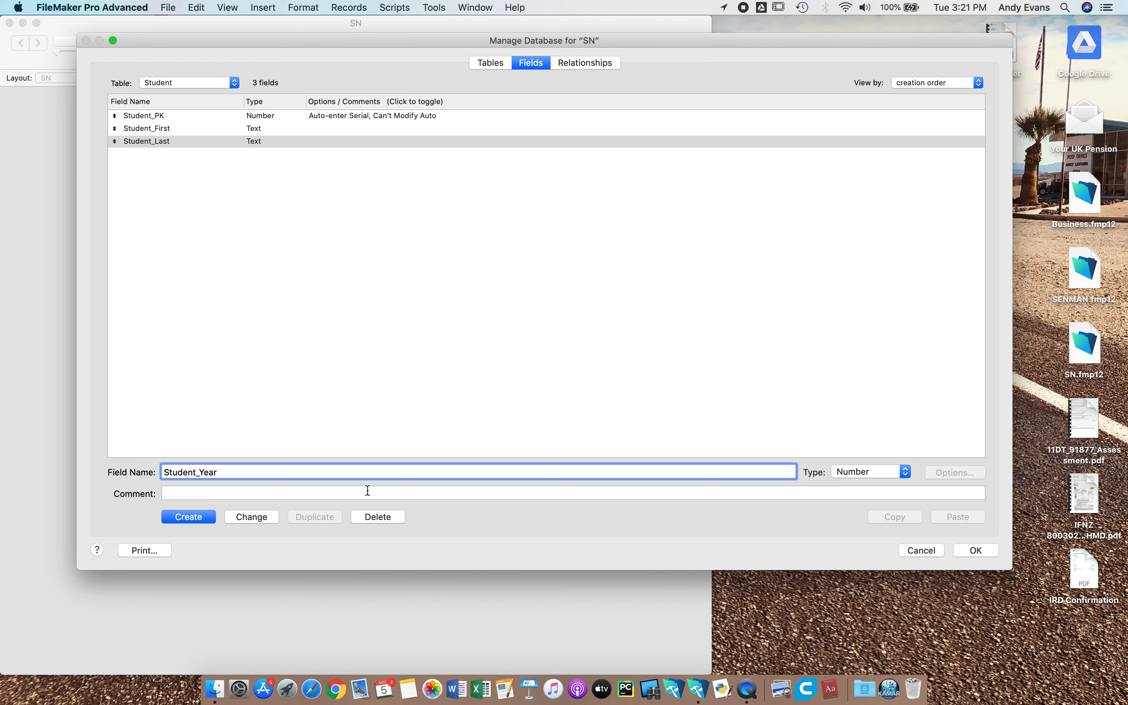
click(188, 516)
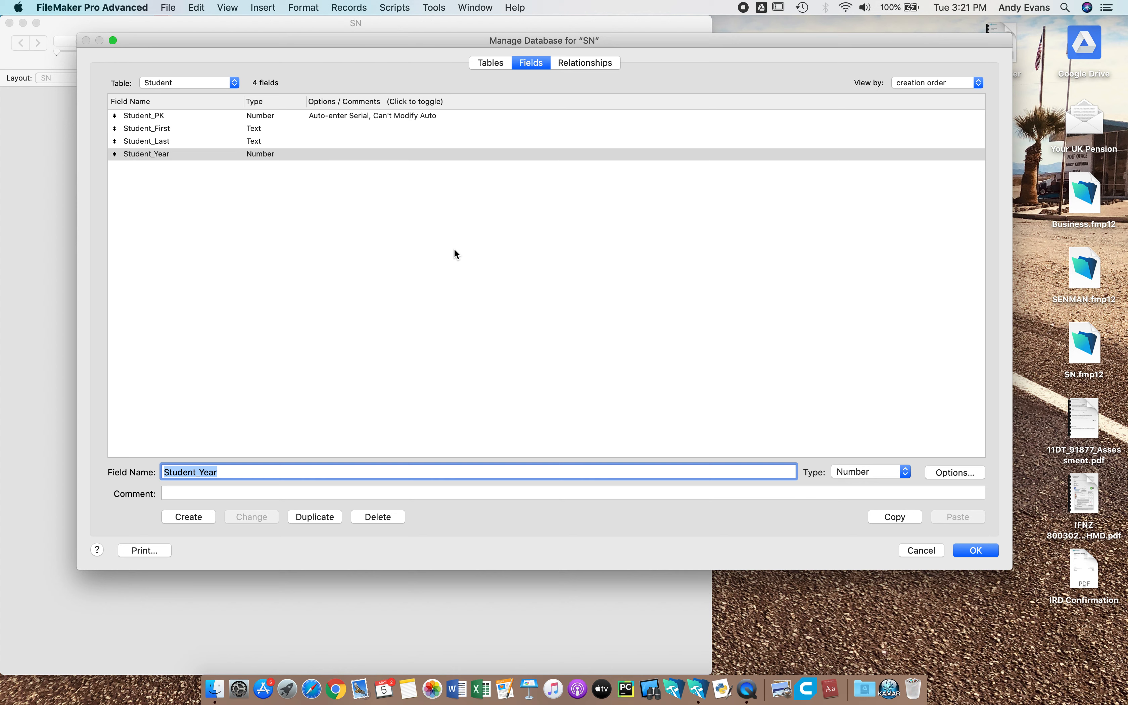
In Student_Year's validation options, require Numeric Only data and membership of a value list.
click(944, 470)
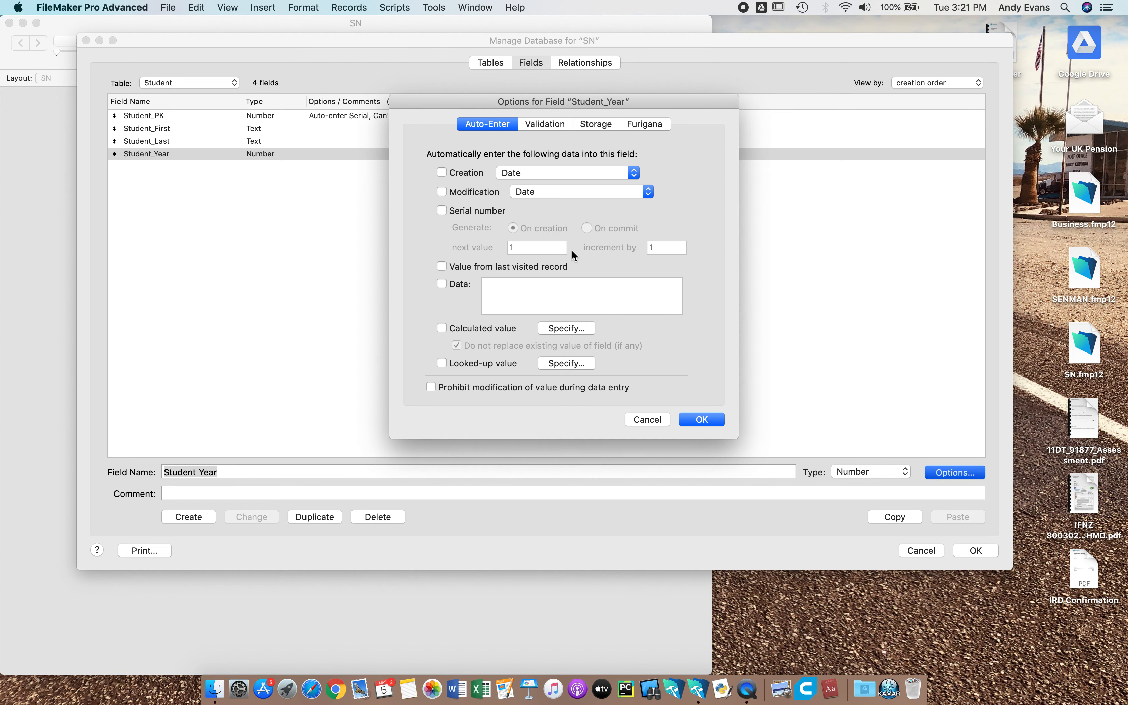
click(559, 124)
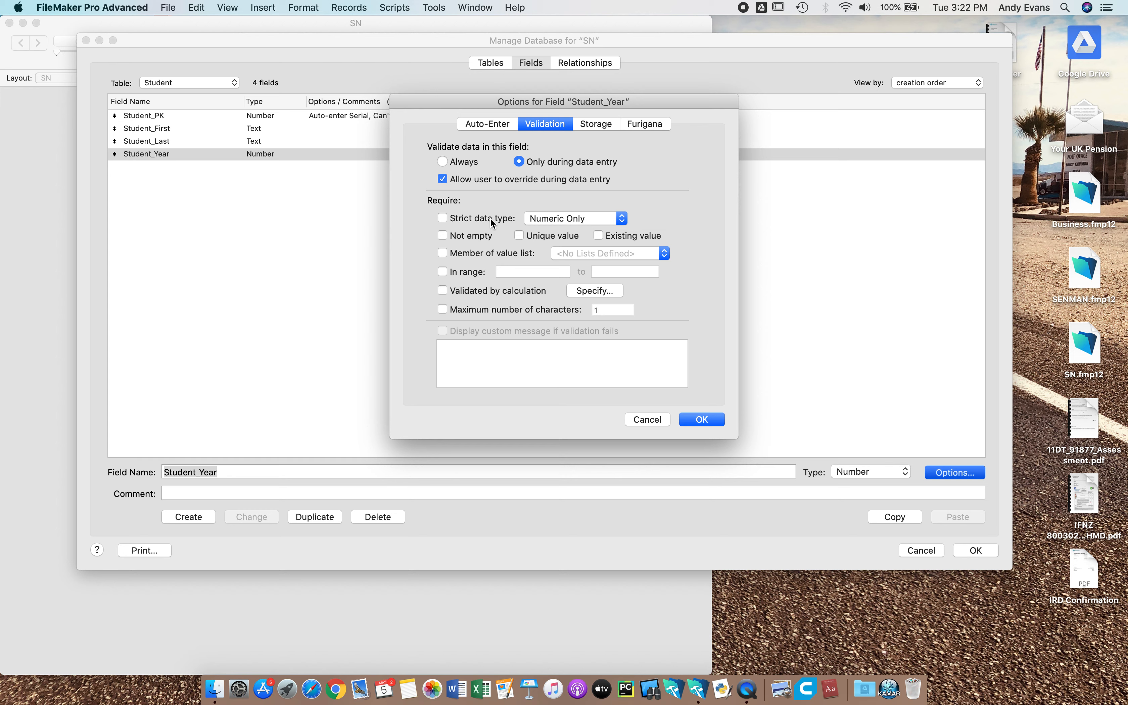
click(442, 218)
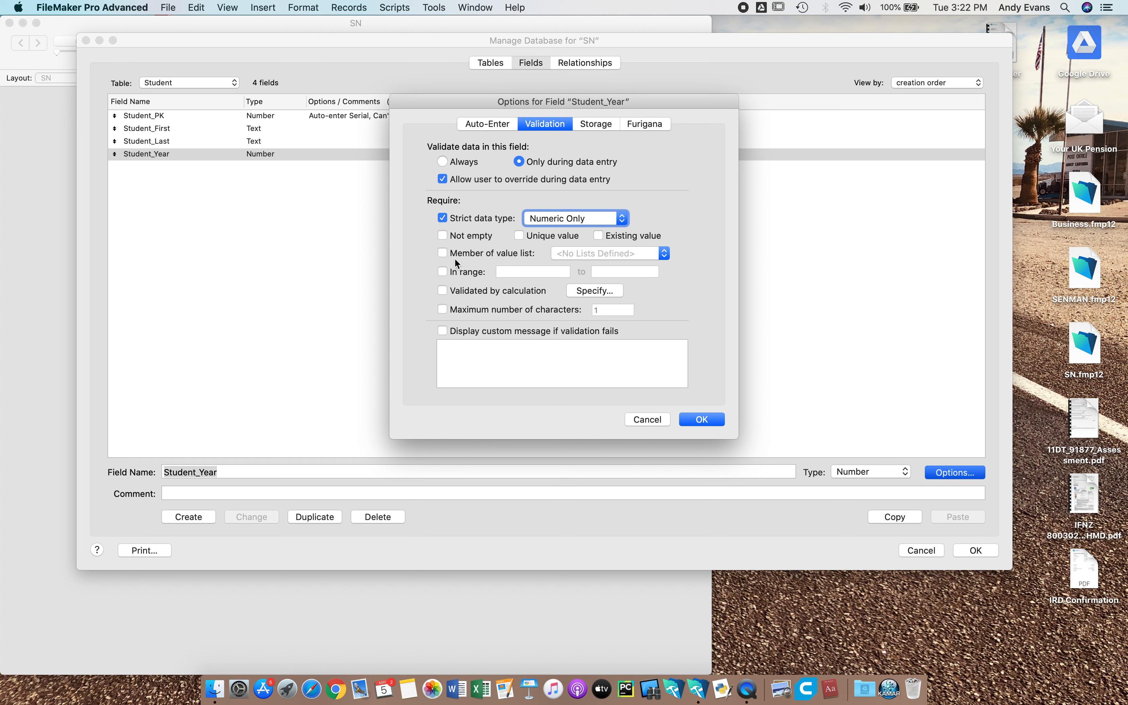
click(442, 253)
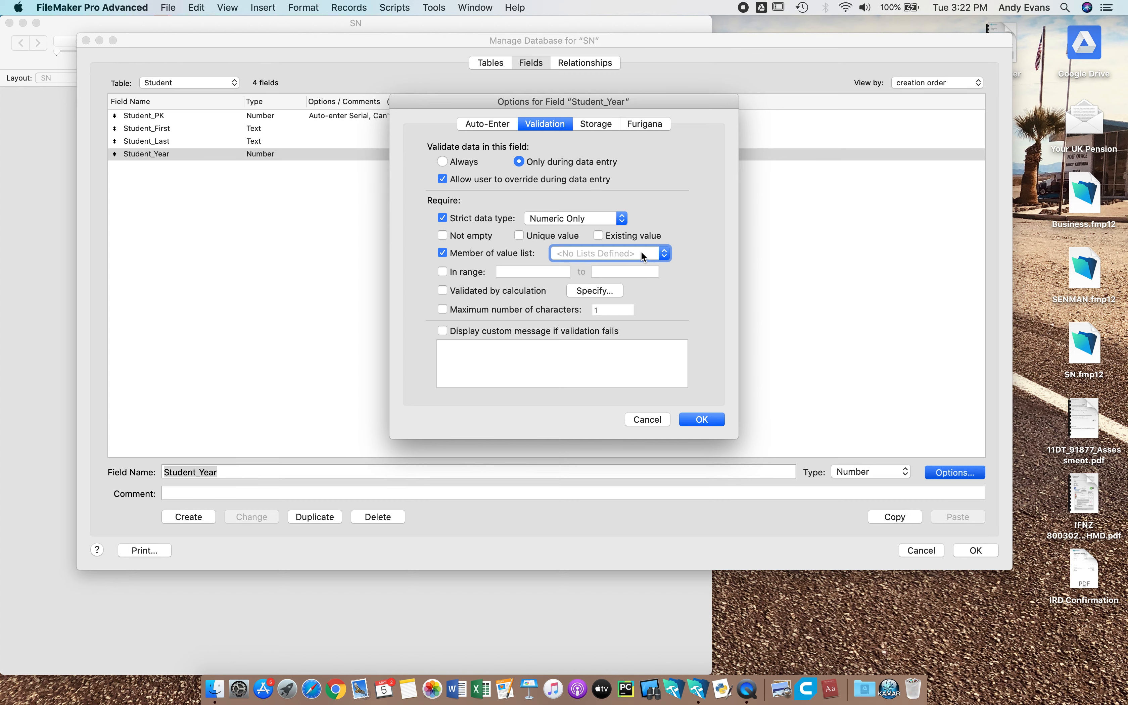
click(663, 254)
click(629, 270)
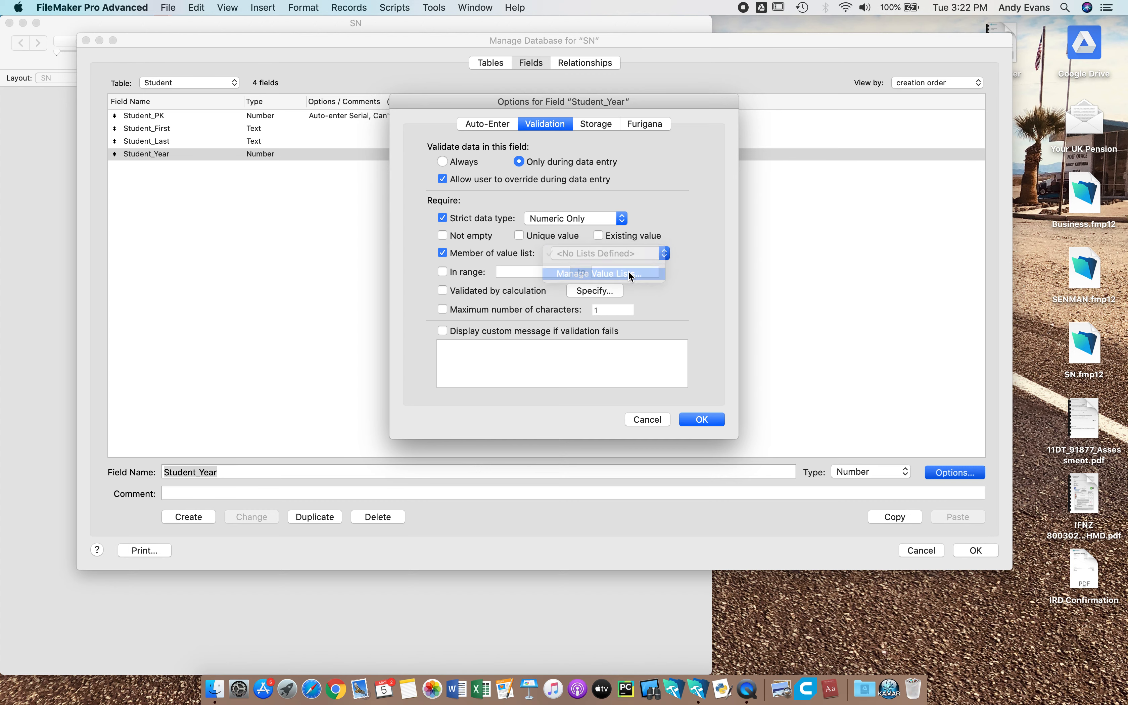
Create a custom value list named Year with the values 7 through 13, one per line.
click(307, 336)
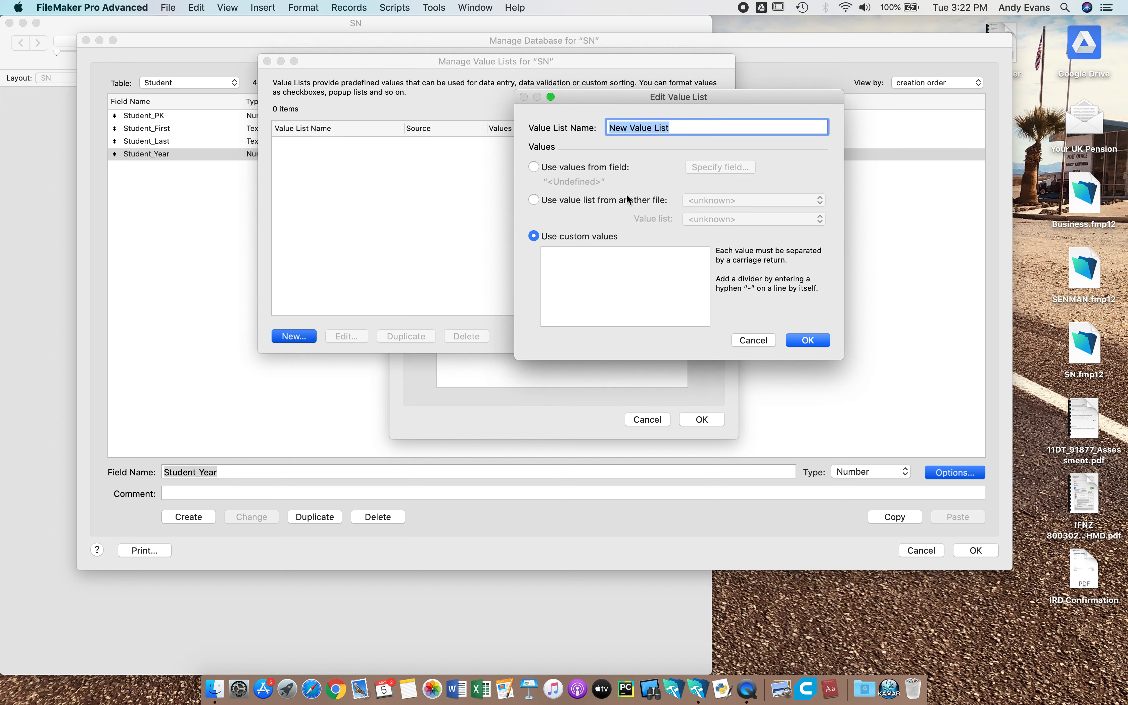
text(Year)
click(625, 260)
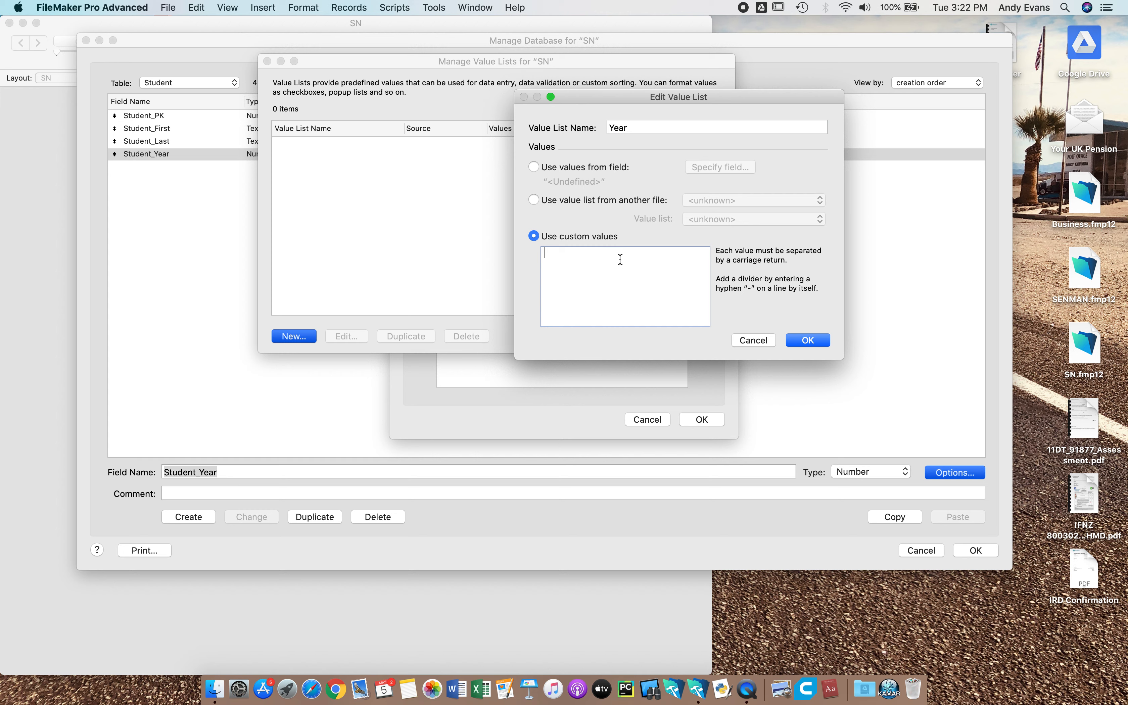
text(7)
key(Return)
text(8 9)
key(Return)
text(10)
key(Return)
text(11)
key(Return)
text(12)
key(Return)
text(13)
click(827, 342)
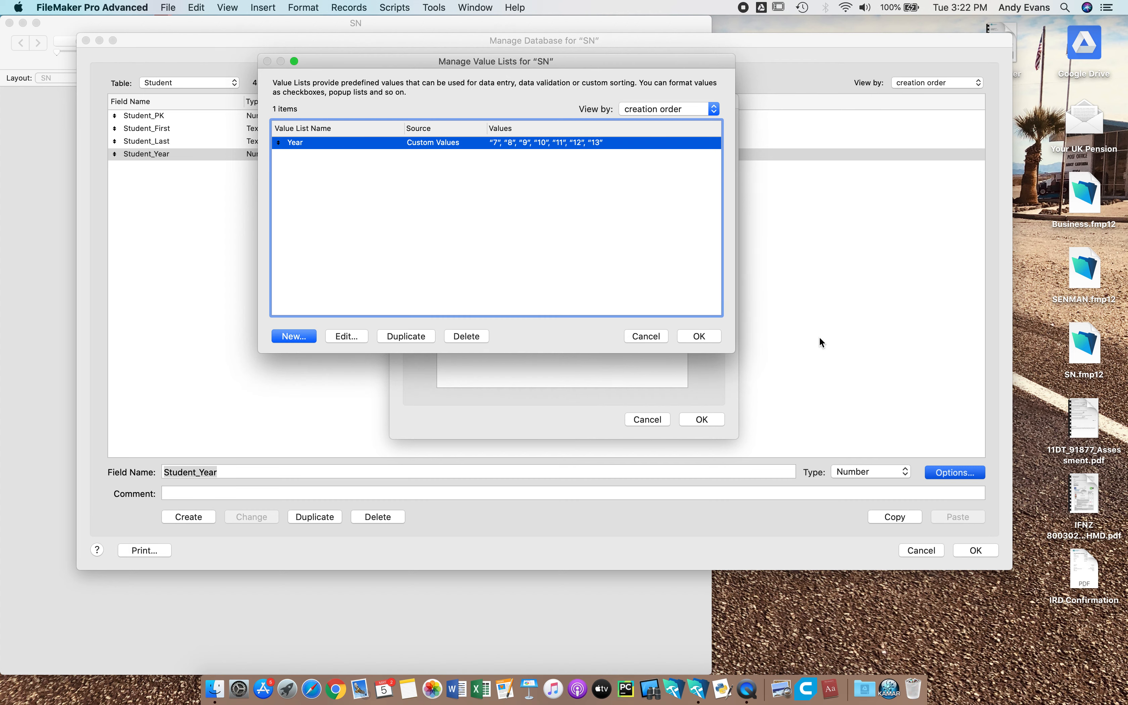
click(702, 336)
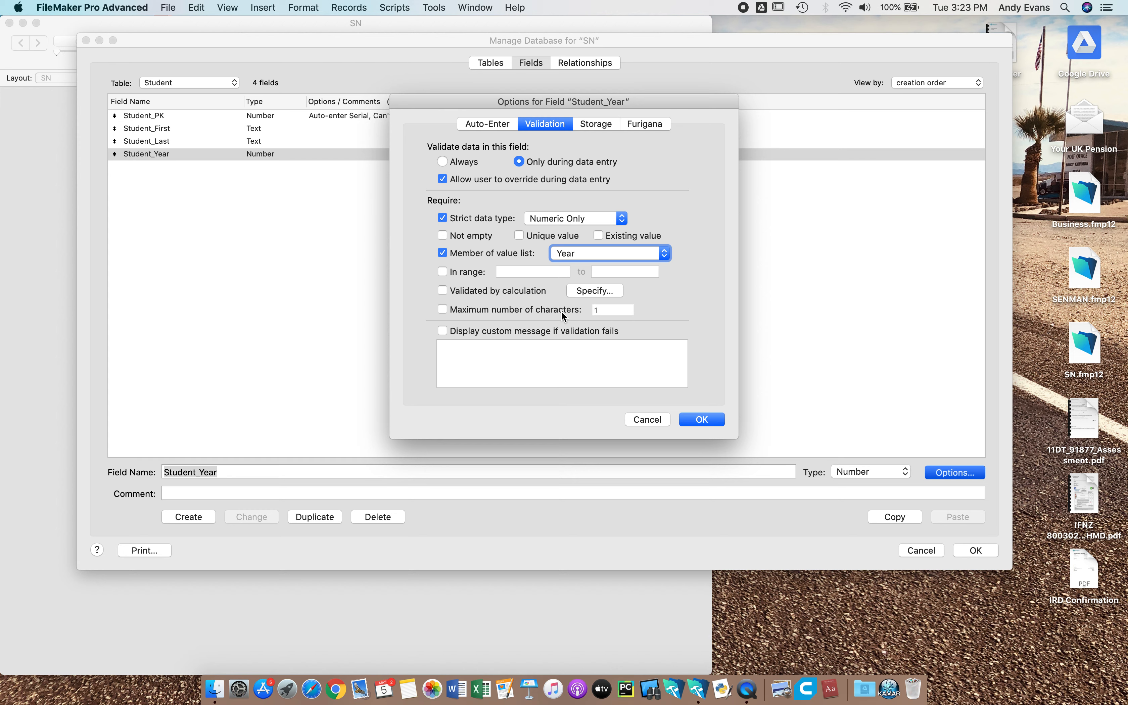
Add the failure message 'This must be a number' to Student_Year's validation and close its options.
click(443, 331)
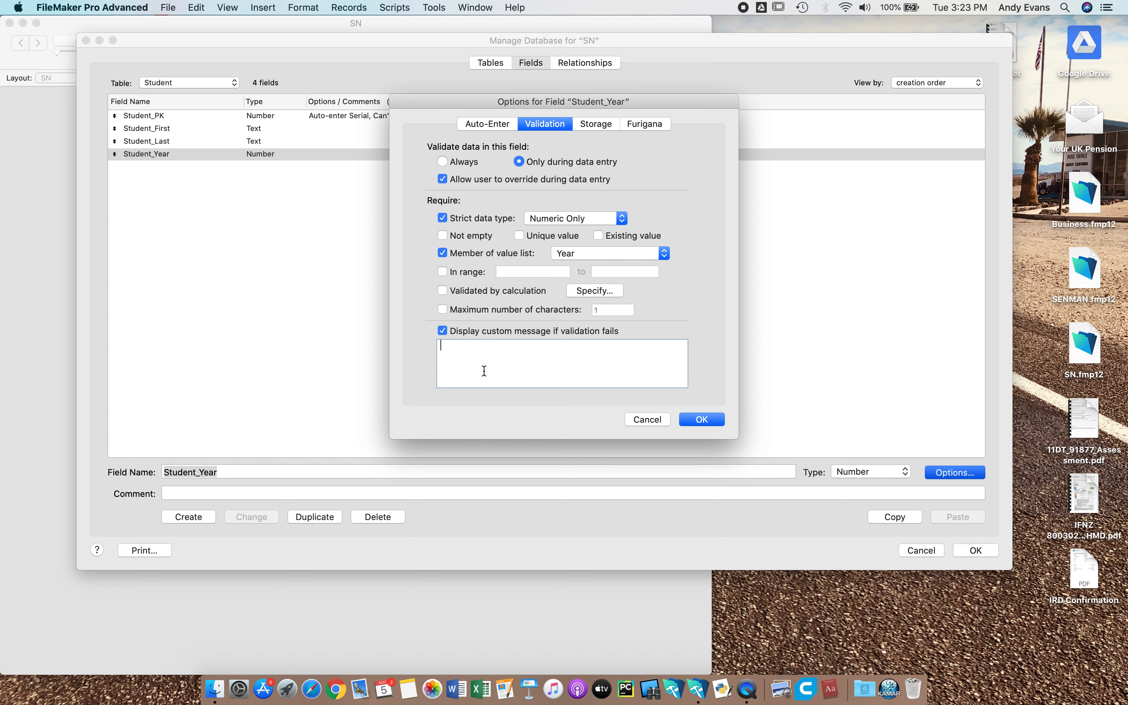
text(This must be a number)
click(705, 418)
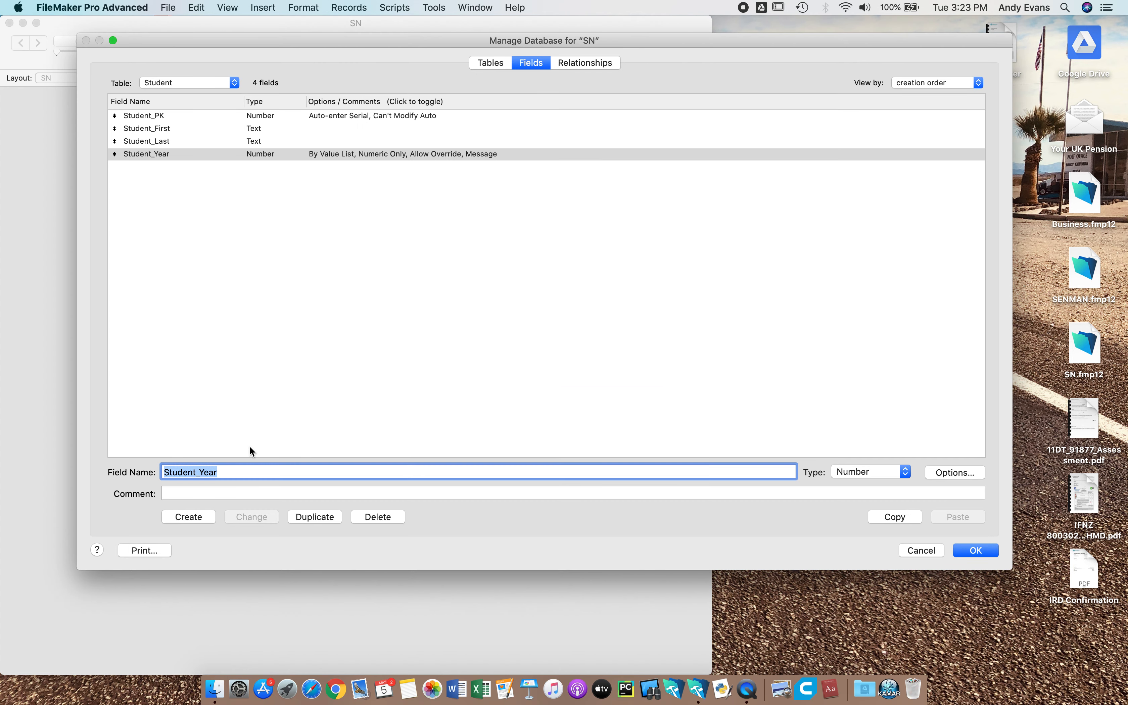
Add Student_DOB as a Date field.
click(227, 471)
key(BackSpace)
key(BackSpace)
key(BackSpace)
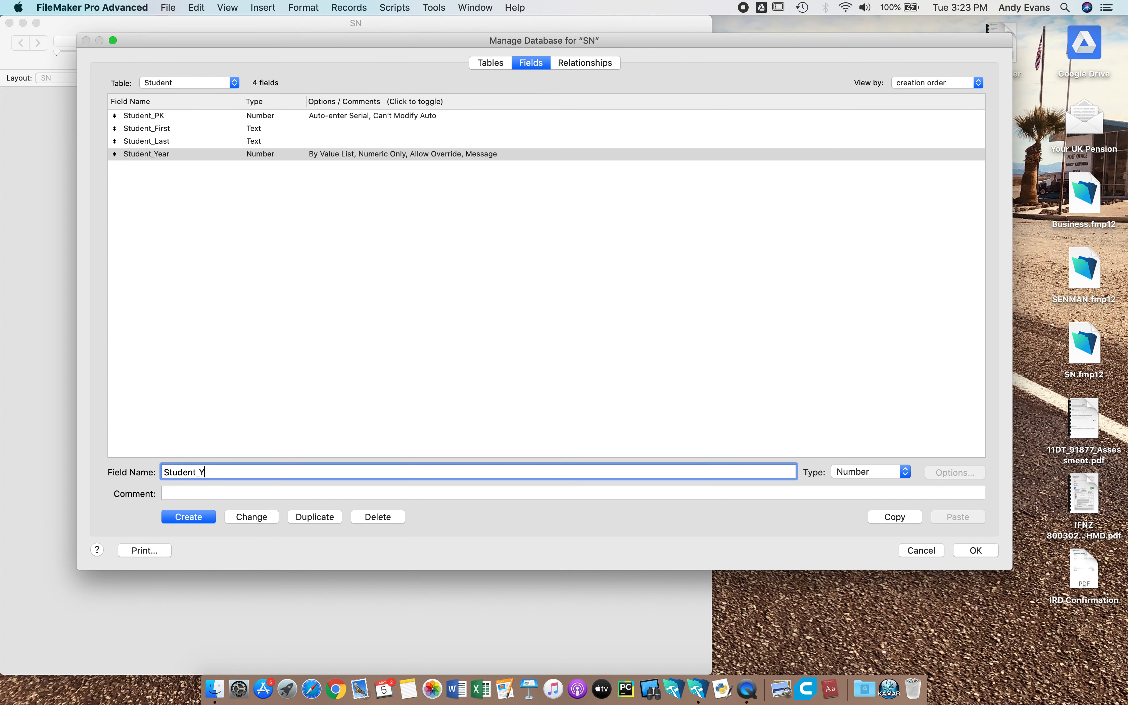
key(BackSpace)
text(DOB)
click(874, 470)
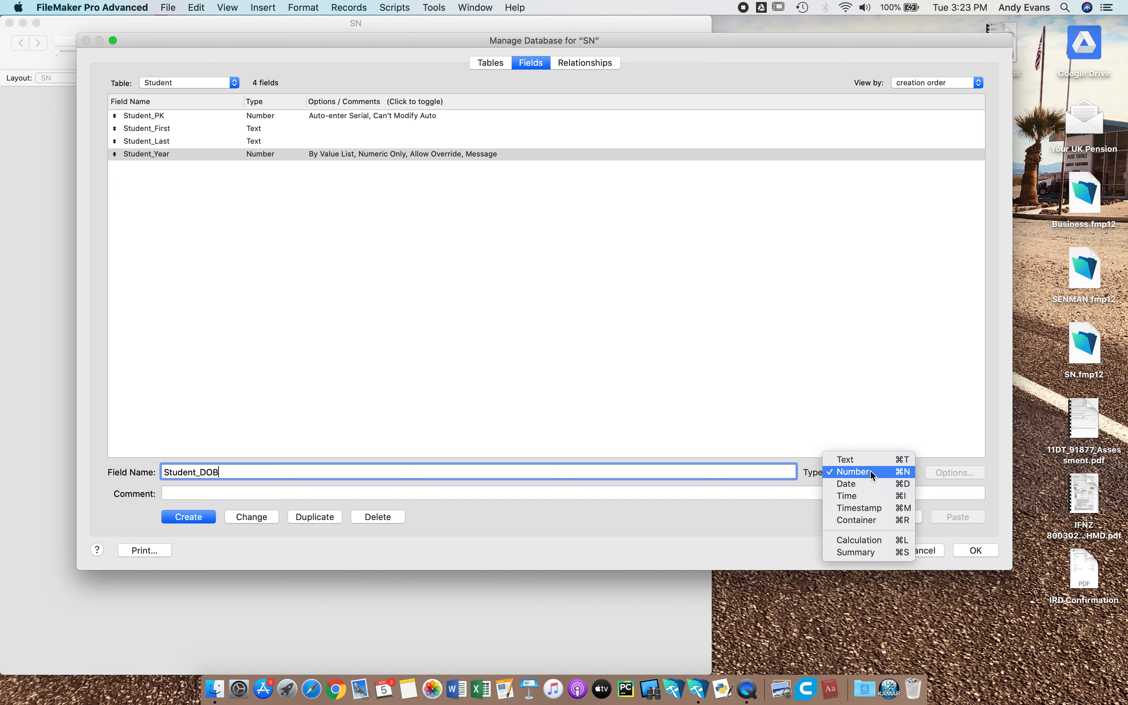
click(868, 483)
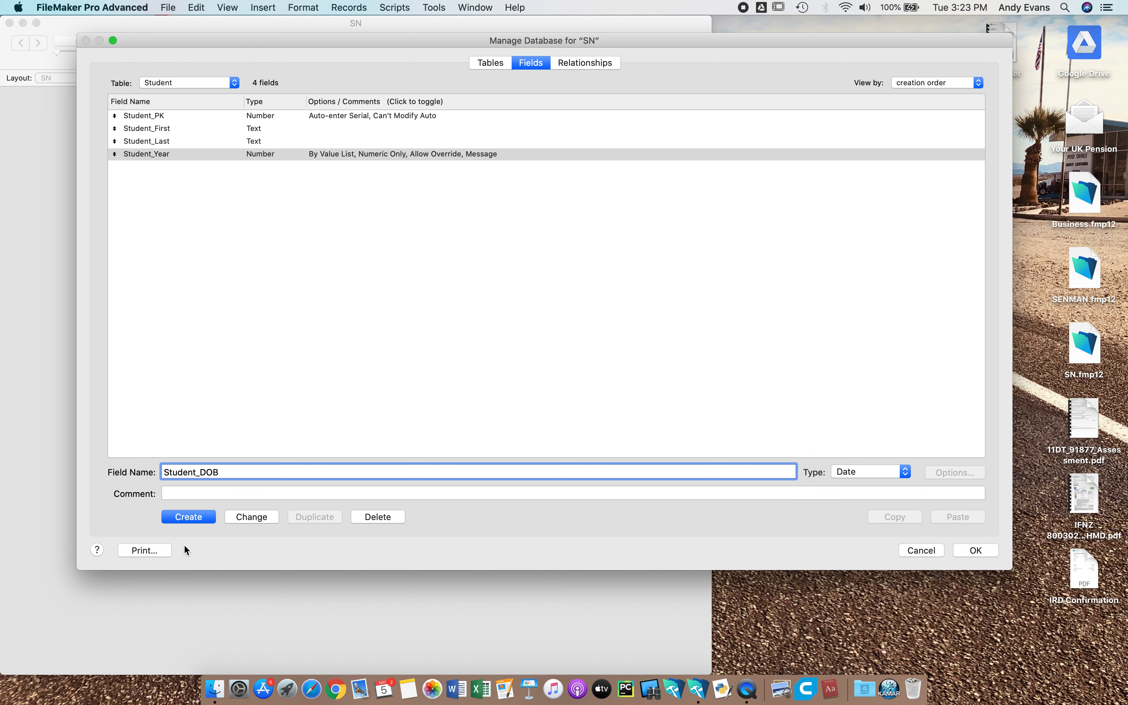
click(189, 516)
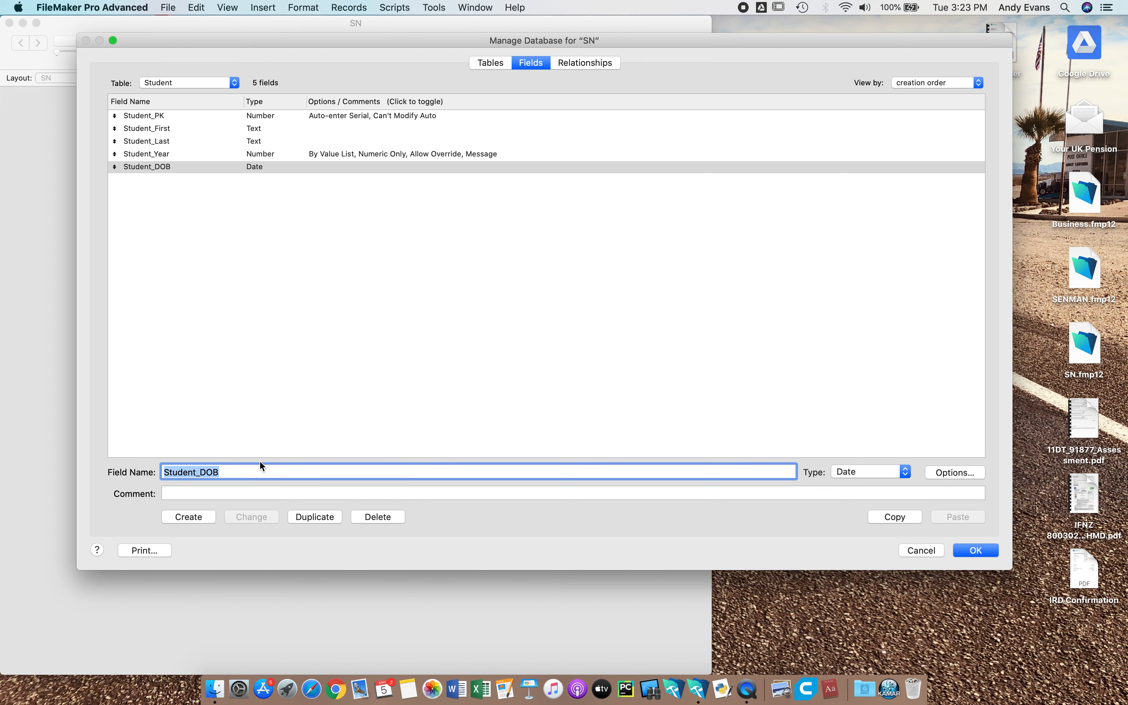
Add Student_Interest1, Student_Interest2 and Student_Interest3 as Text fields.
click(238, 466)
key(BackSpace)
key(BackSpace)
key(BackSpace)
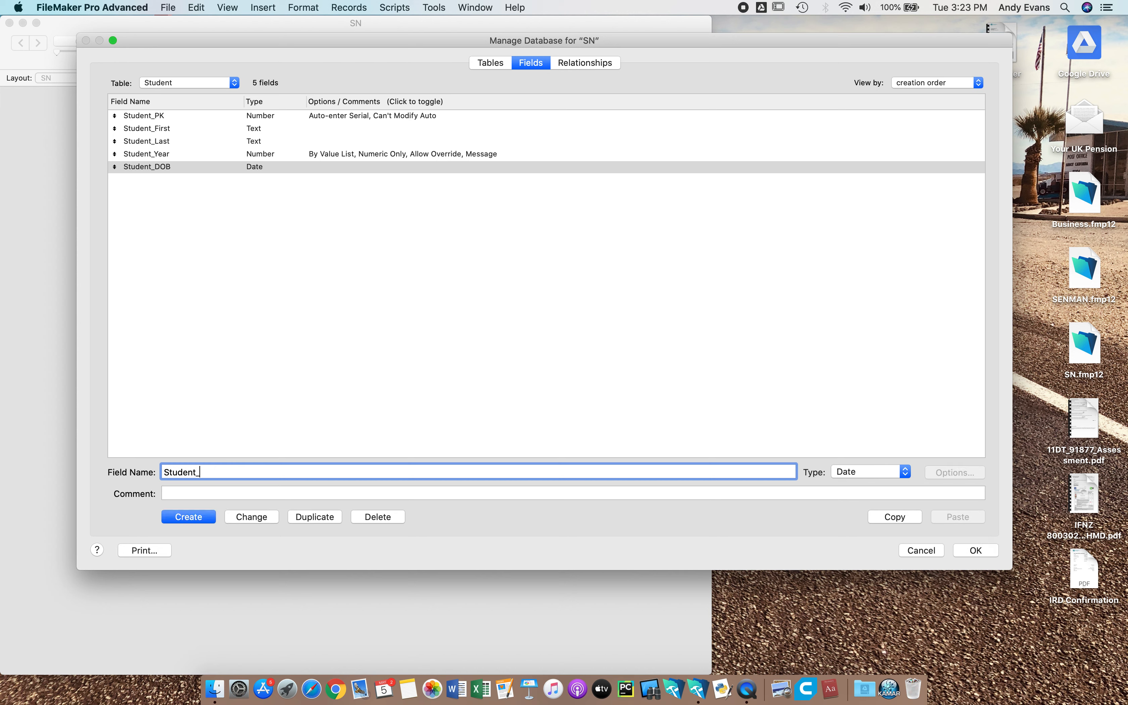
text(Interest1)
click(879, 472)
click(868, 449)
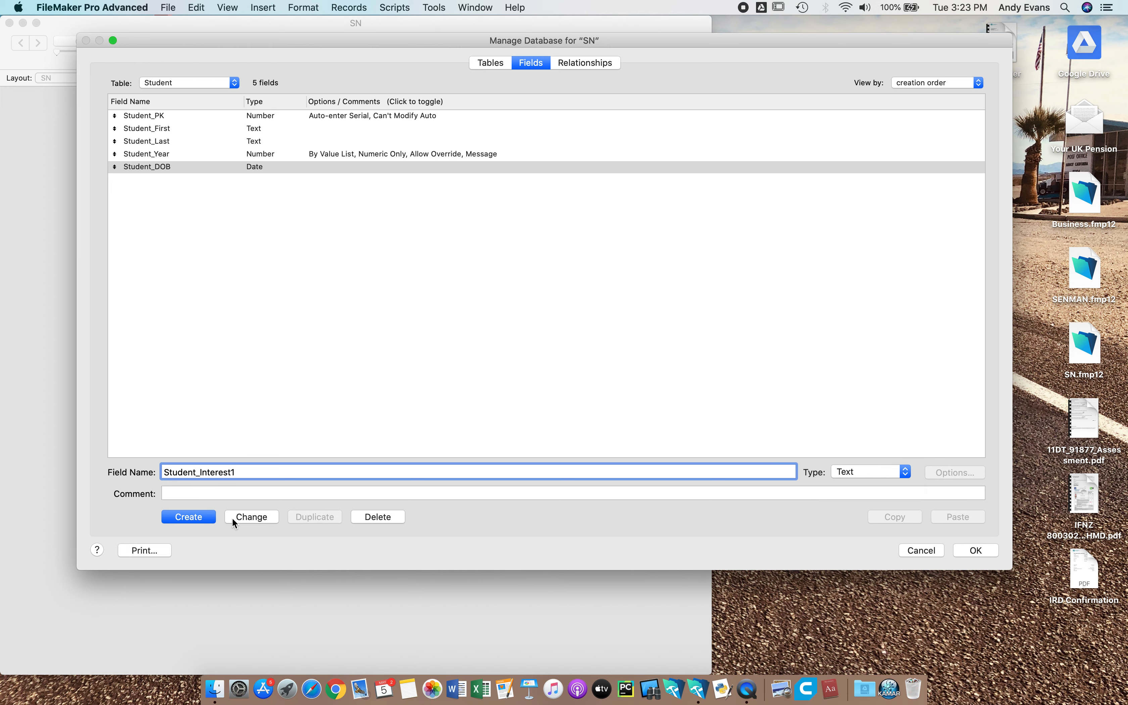
click(201, 517)
click(249, 477)
key(BackSpace)
text(2)
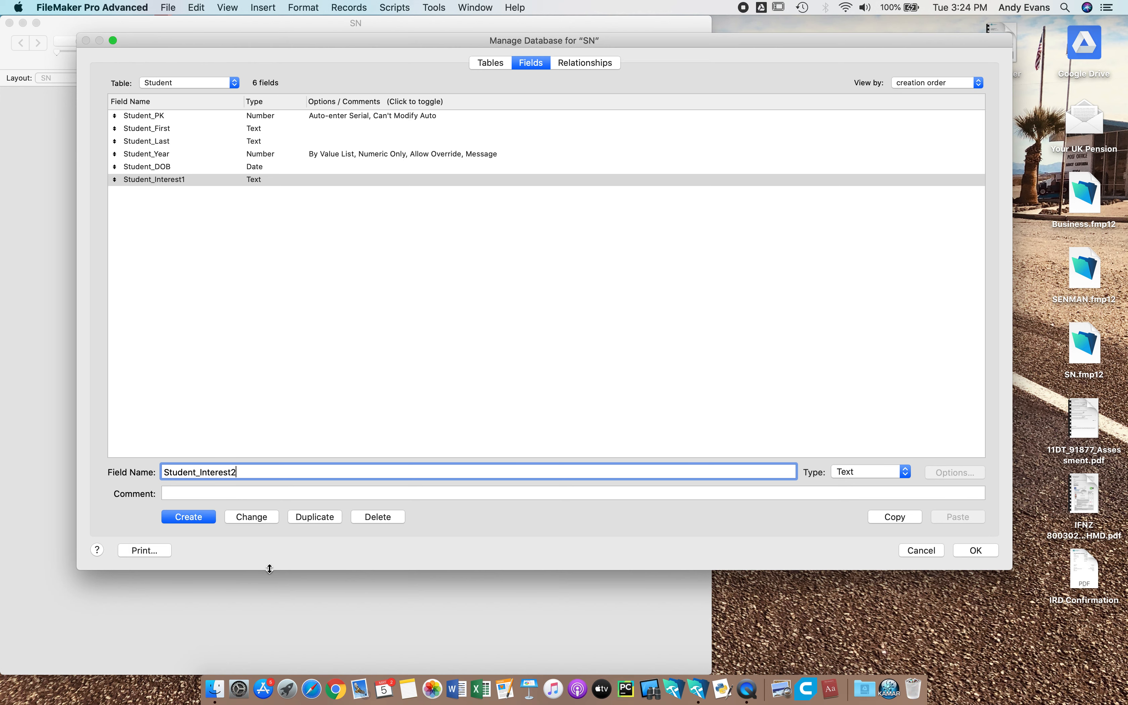
click(217, 516)
click(252, 472)
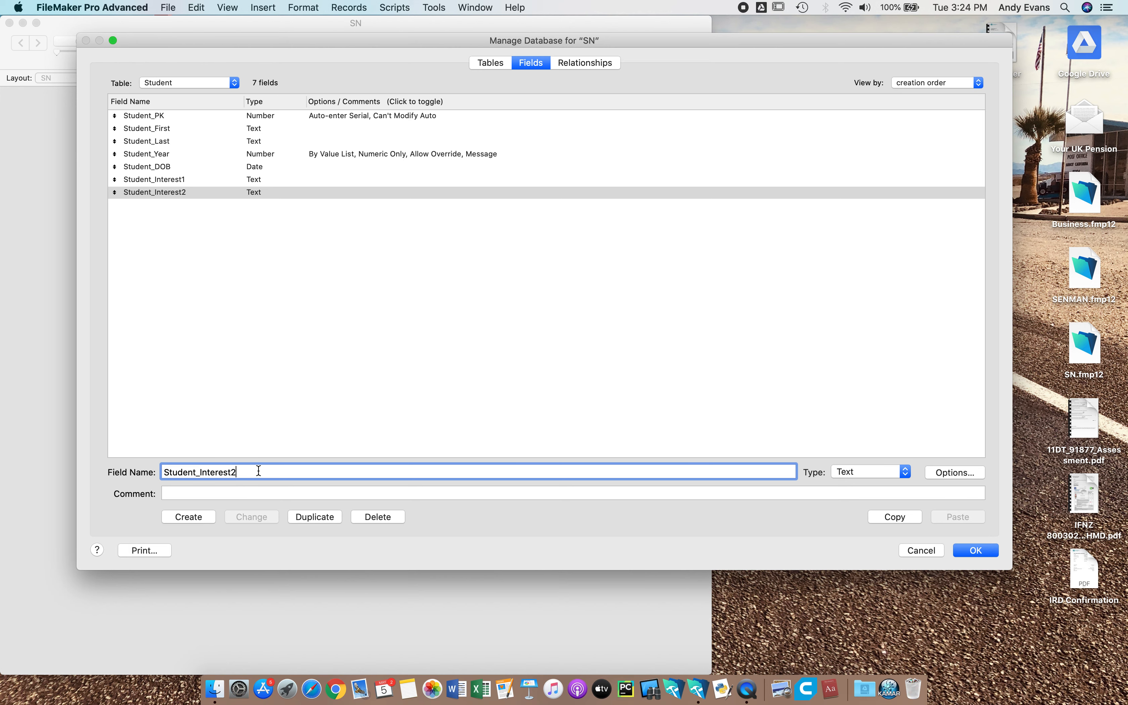
key(BackSpace)
text(3)
click(201, 514)
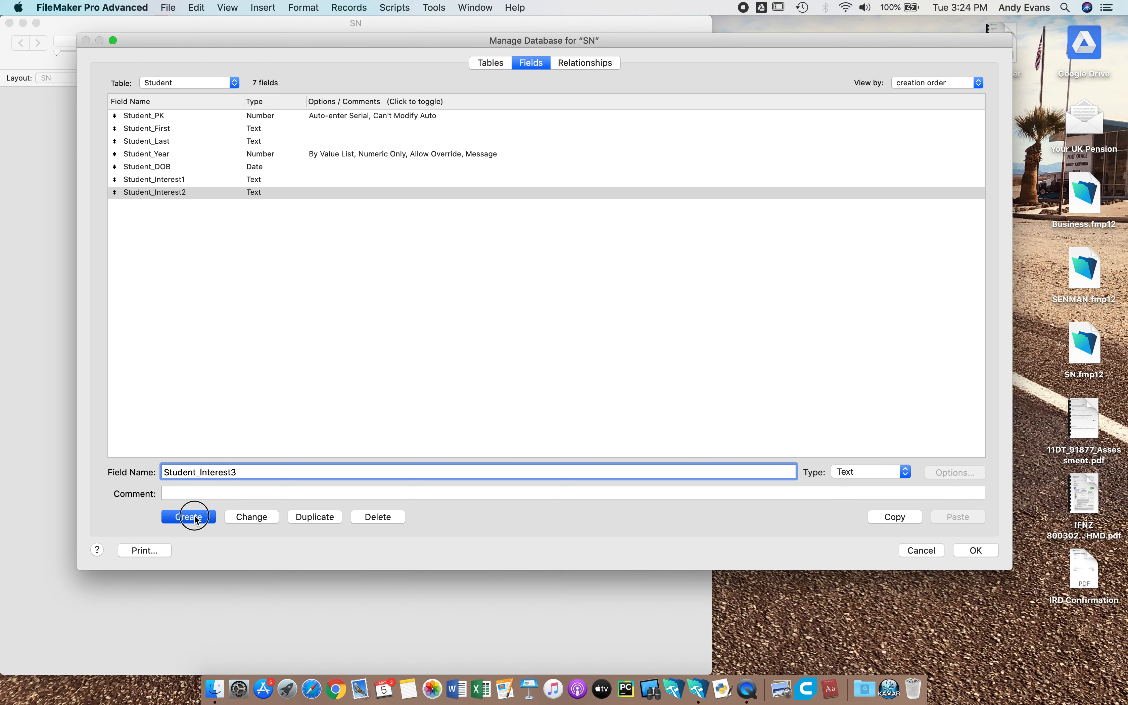
Add Student_Interest4, Student_Interest5 and Student_Interest6 as Text fields.
click(247, 472)
key(BackSpace)
text(4)
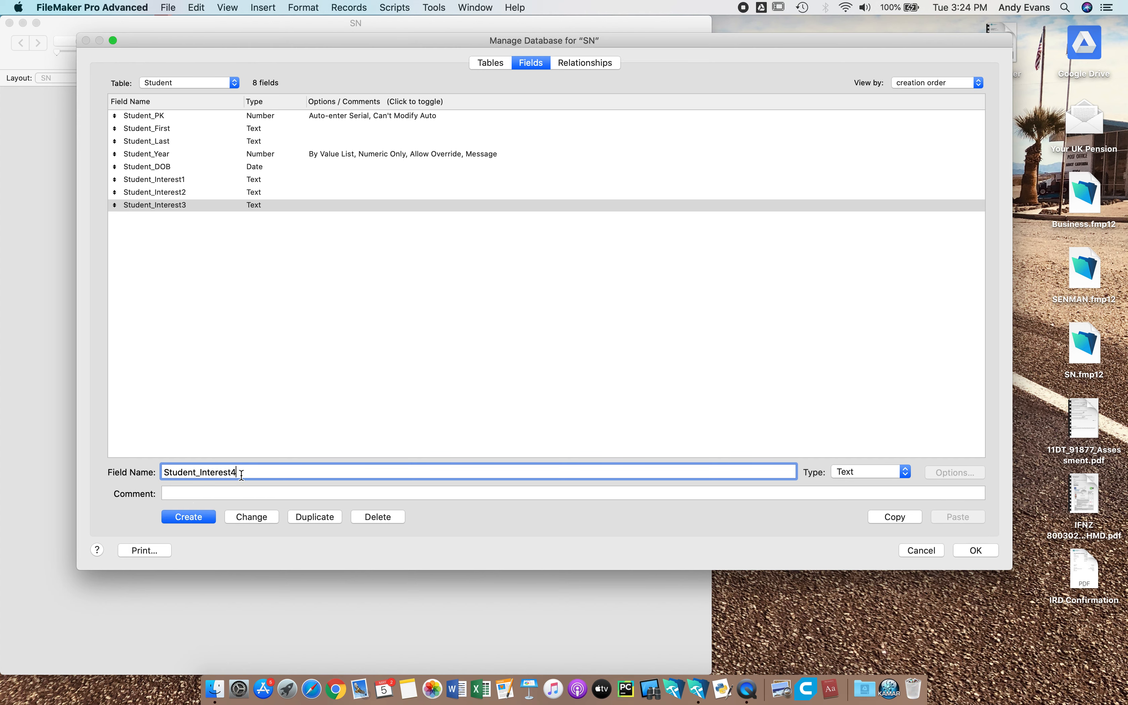
click(194, 518)
click(244, 472)
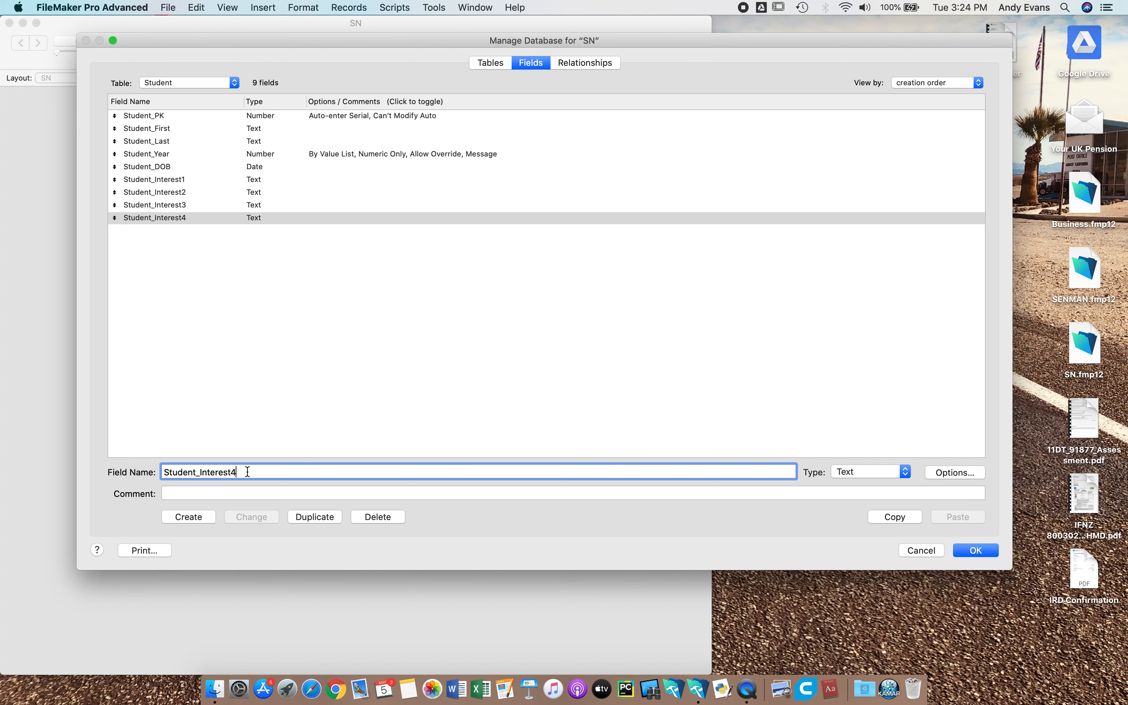
key(BackSpace)
text(5)
click(191, 514)
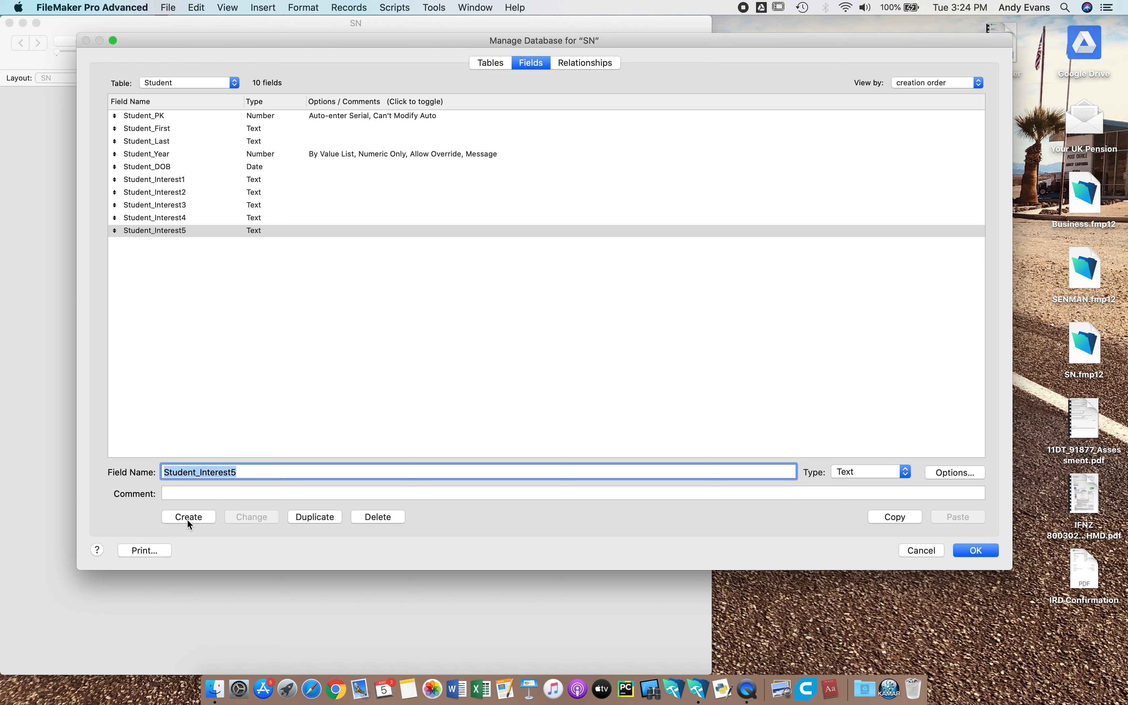
click(245, 472)
key(BackSpace)
text(6)
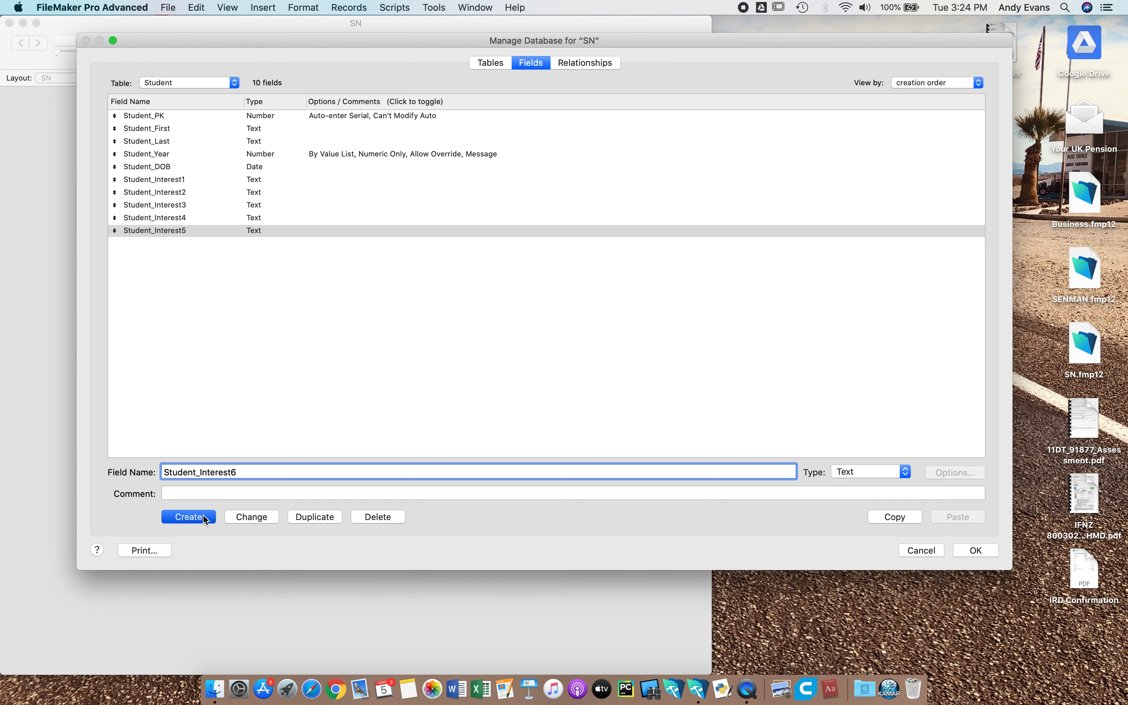
click(203, 514)
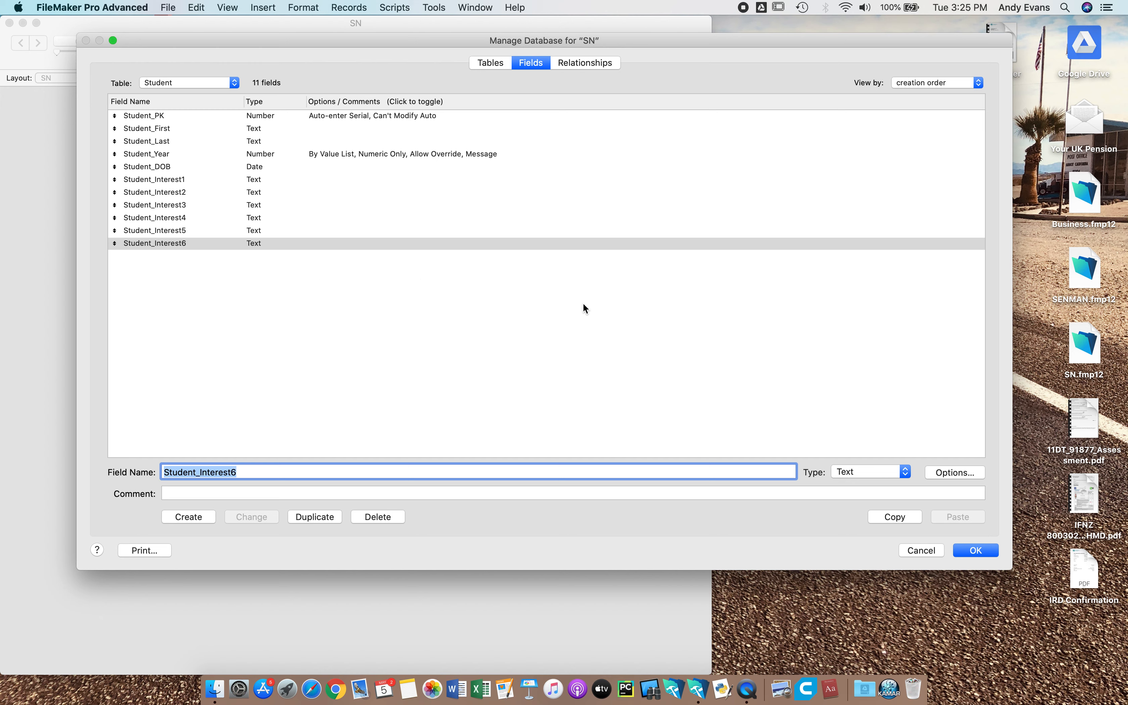
Accept the Manage Database definitions and move the SN window right to show record 1 of the Student layout.
click(976, 550)
drag(287, 24, 410, 5)
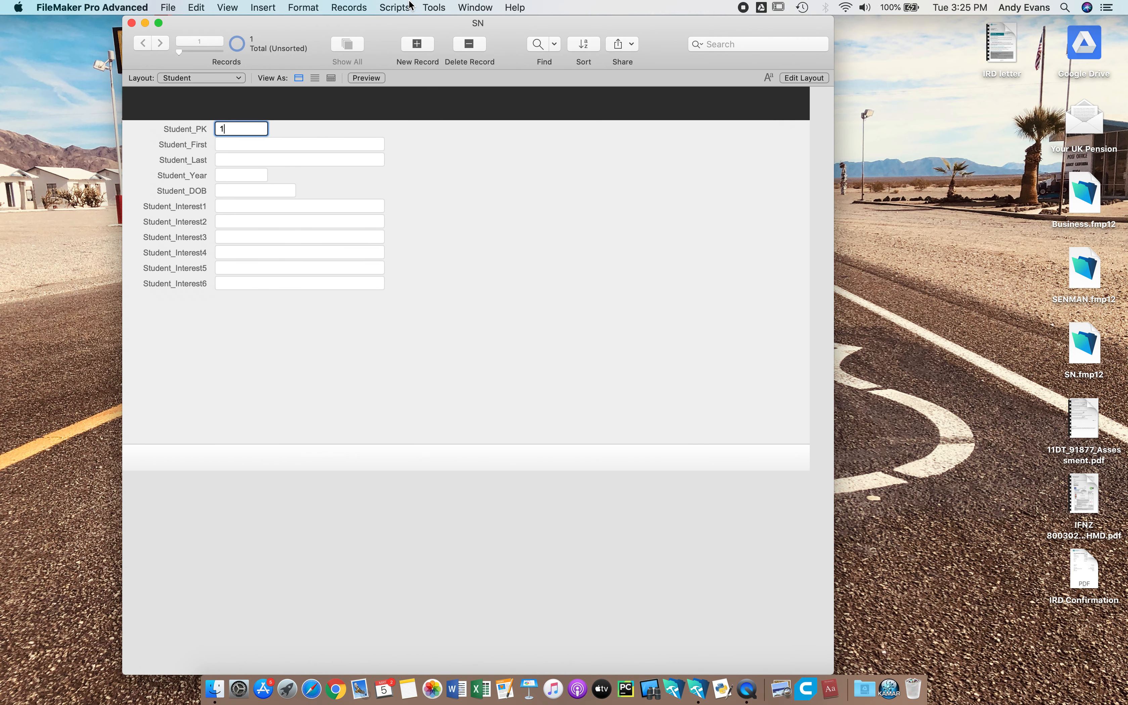